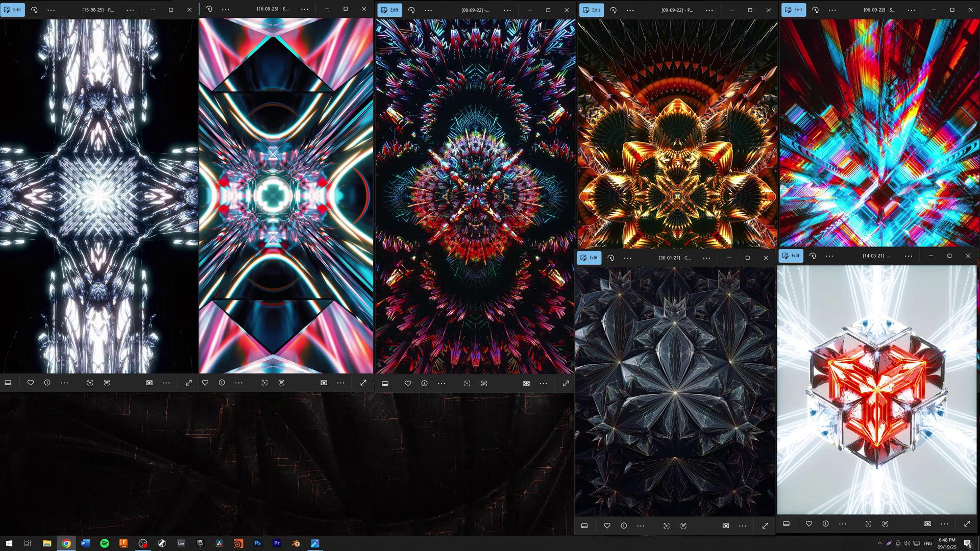
# Look over the fractal artwork images in the overlapping photo windows.
pyautogui.click(700, 245)
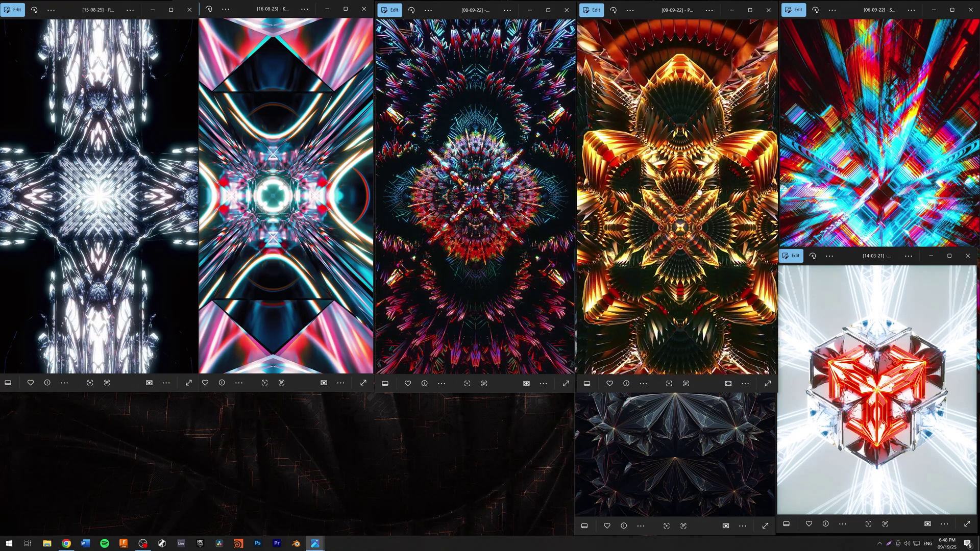
pyautogui.click(887, 195)
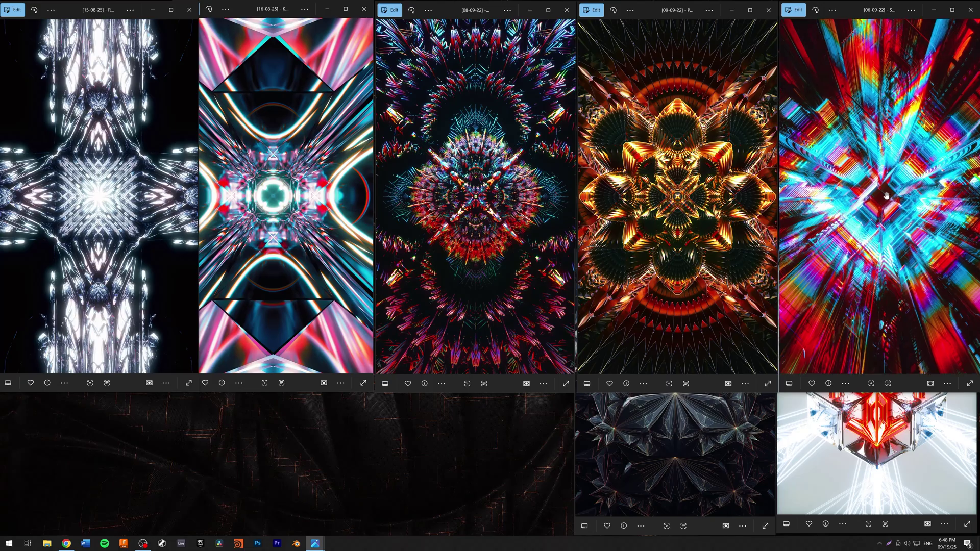
pyautogui.click(899, 468)
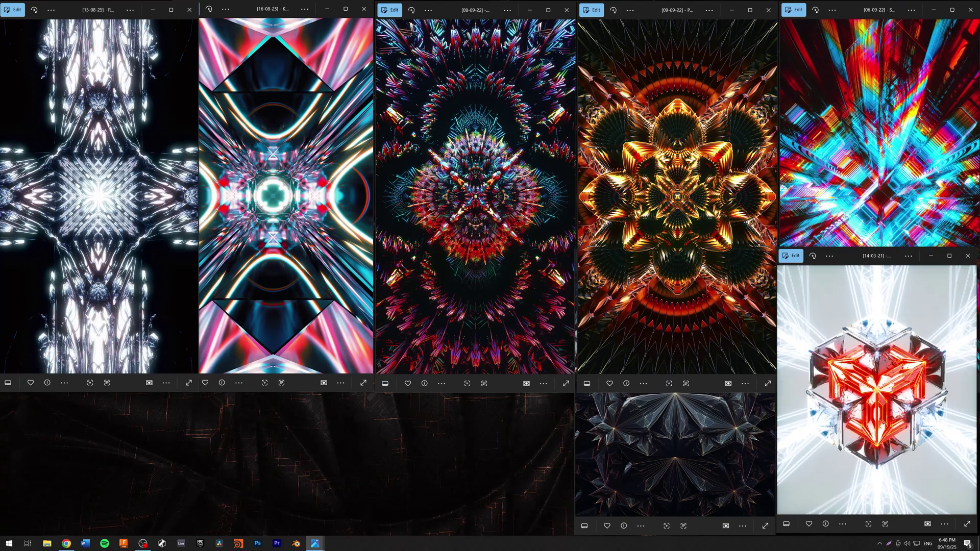
pyautogui.click(729, 444)
pyautogui.scroll(4, 685, 366)
pyautogui.scroll(-4, 679, 360)
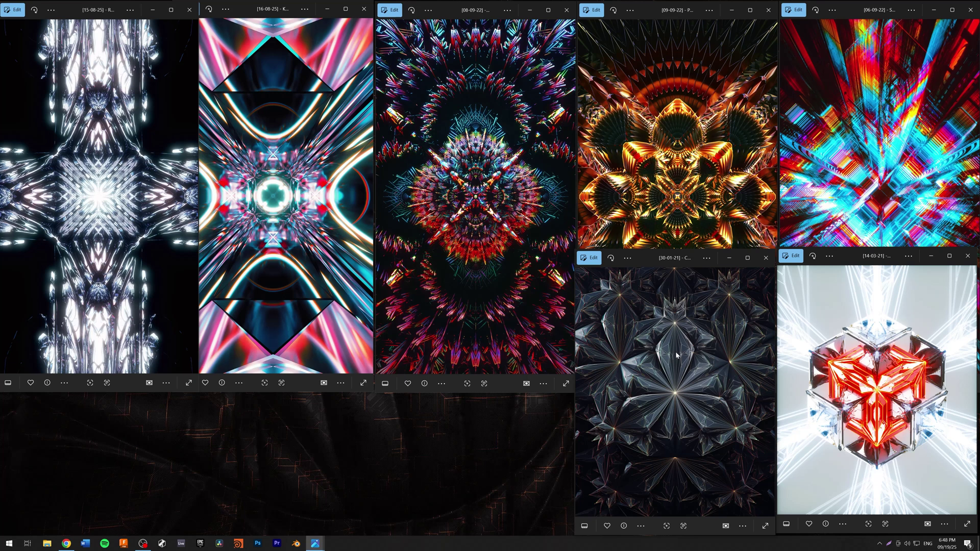
# Review the MoFractal product page's included items, modifier controls and geometry node sections in the browser.
pyautogui.moveTo(559, 0); pyautogui.dragTo(587, 18)
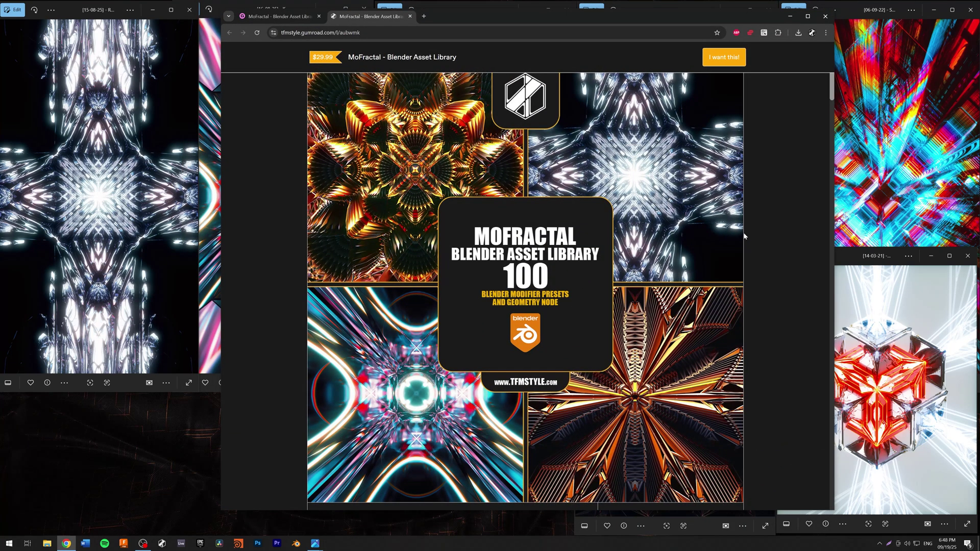
pyautogui.scroll(-6, 750, 226)
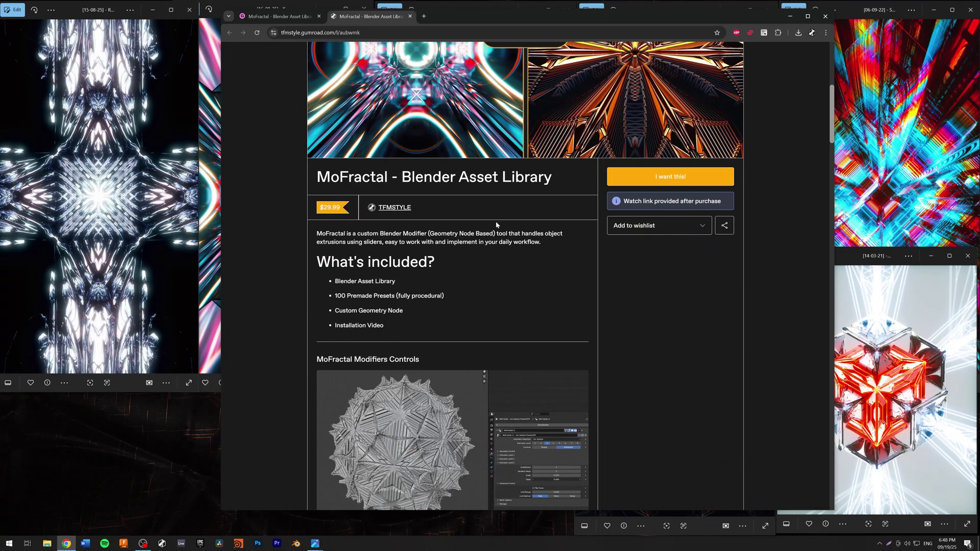
pyautogui.scroll(-6, 541, 208)
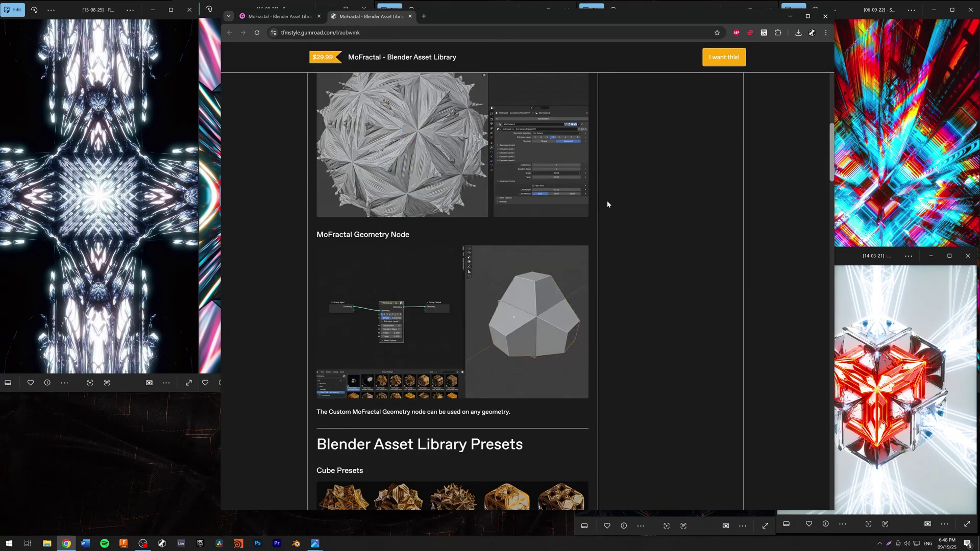
pyautogui.scroll(1, 684, 237)
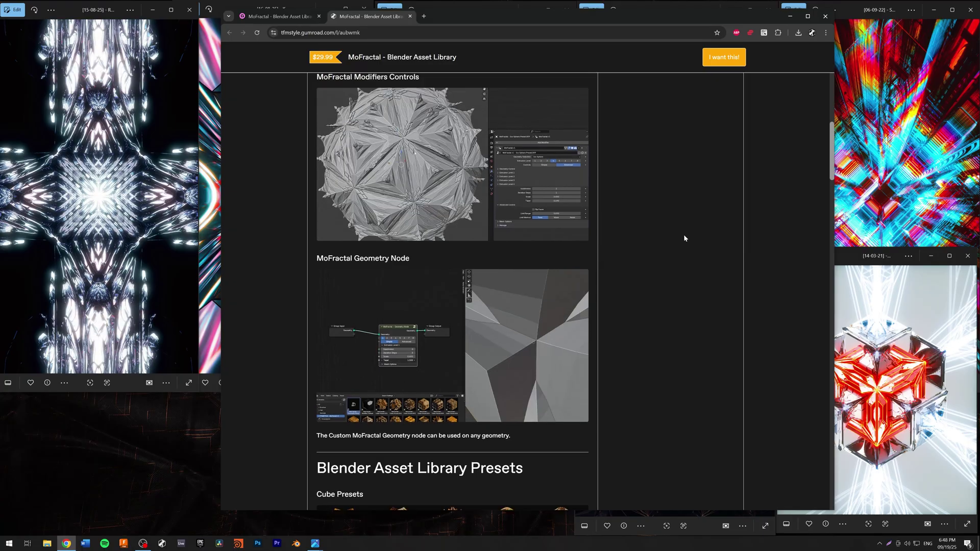
pyautogui.scroll(3, 684, 239)
pyautogui.moveTo(397, 172); pyautogui.dragTo(363, 172)
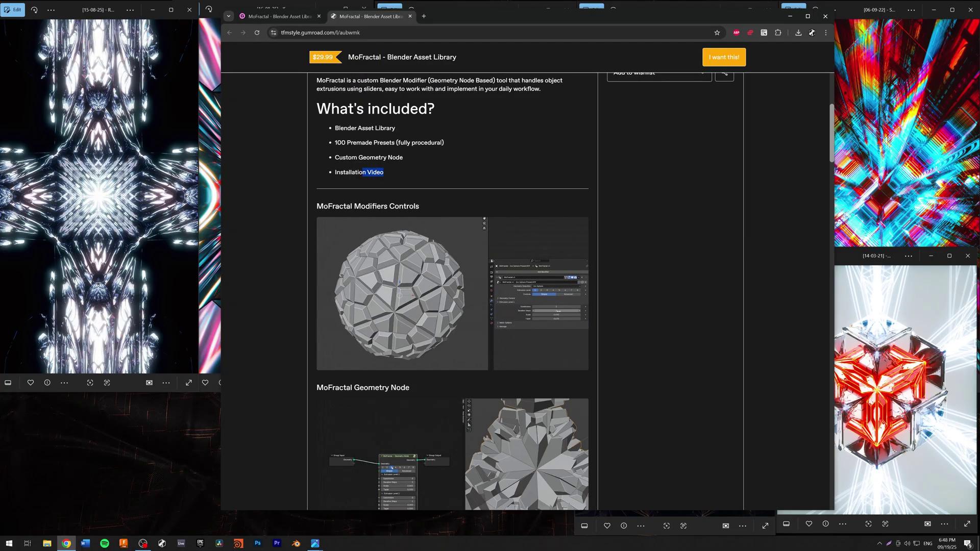
pyautogui.click(408, 170)
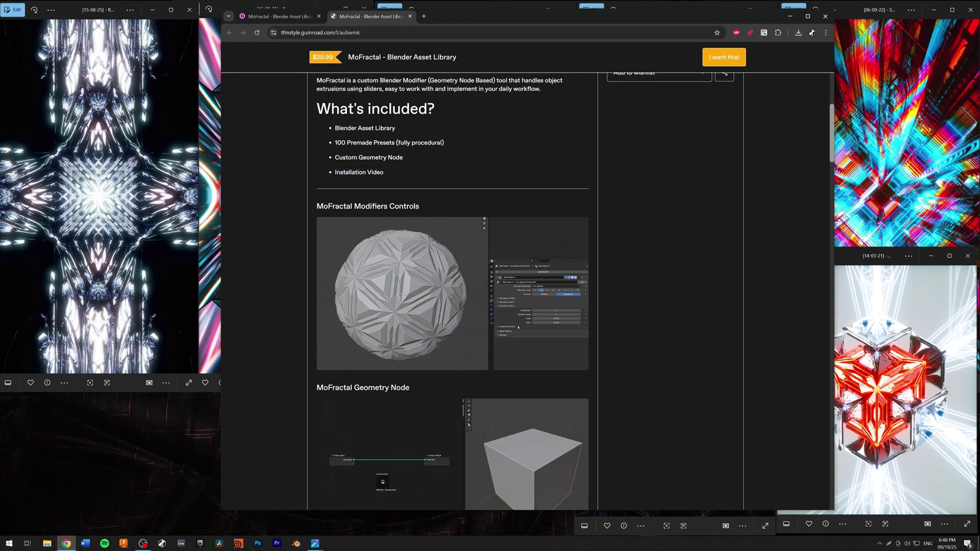
pyautogui.moveTo(335, 174); pyautogui.dragTo(411, 175)
pyautogui.click(411, 175)
pyautogui.scroll(-4, 492, 209)
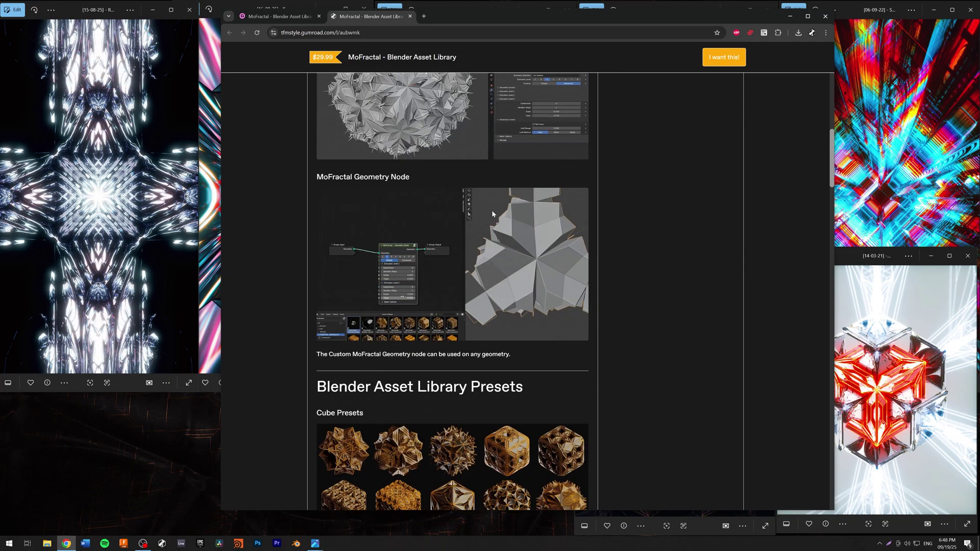
# Examine the cube, grid and sphere preset galleries on the MoFractal product page.
pyautogui.scroll(-5, 492, 212)
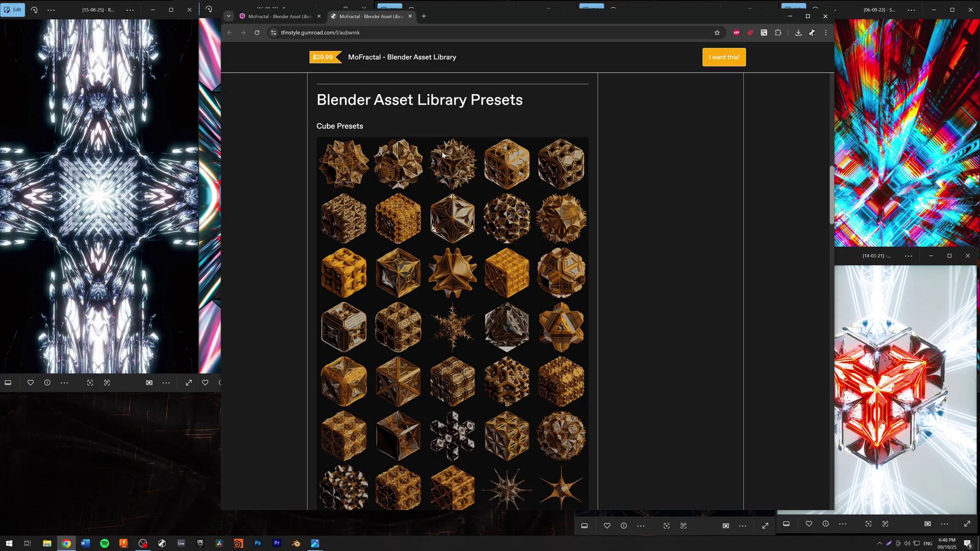
pyautogui.scroll(-2, 460, 158)
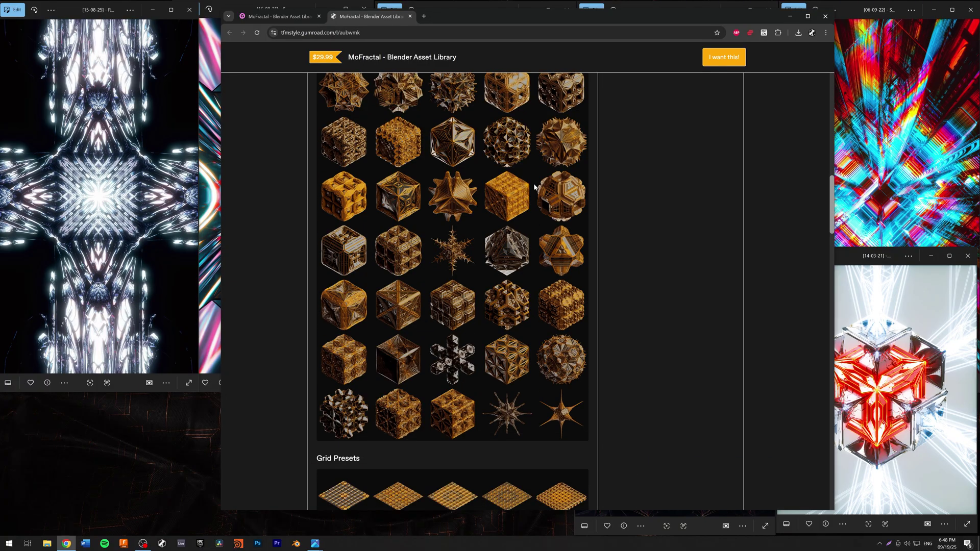
pyautogui.scroll(-5, 471, 200)
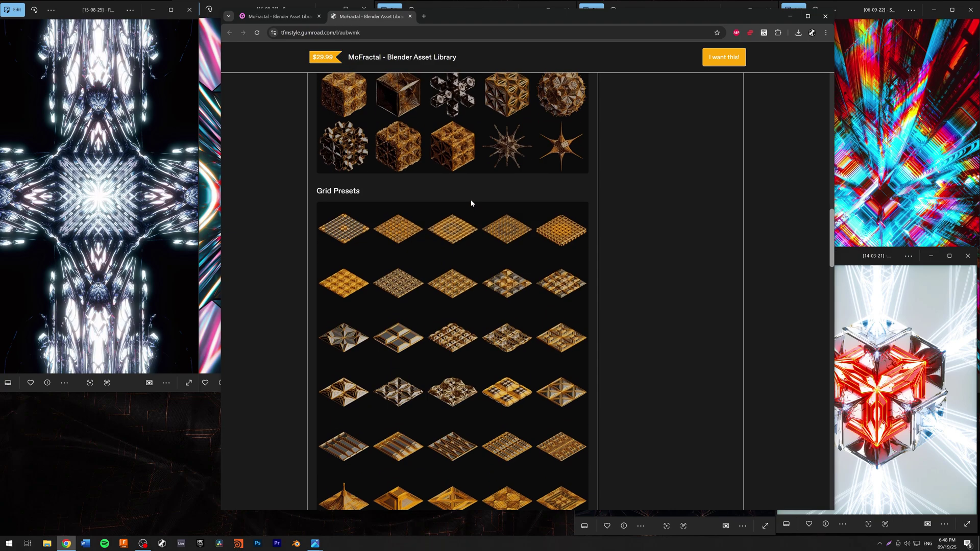
pyautogui.scroll(6, 387, 146)
pyautogui.scroll(-7, 467, 178)
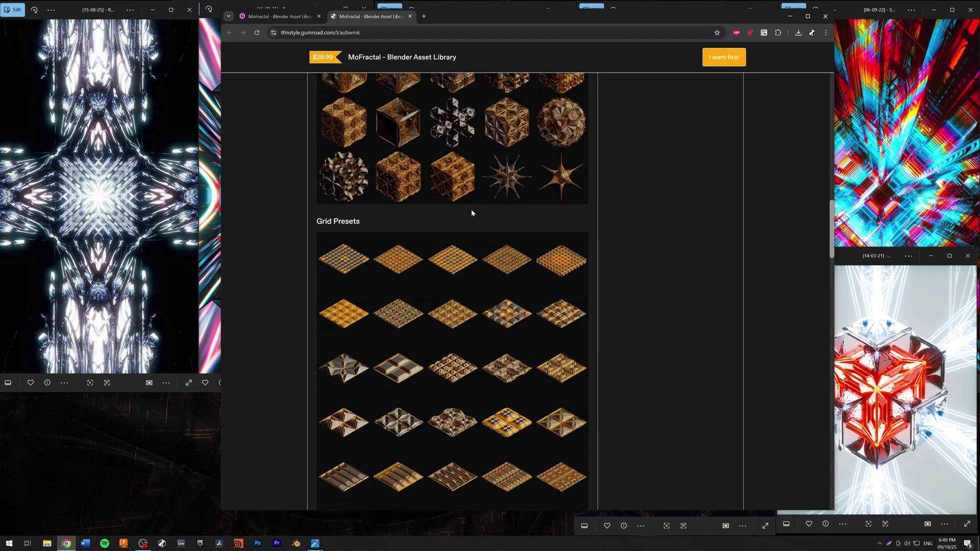
pyautogui.scroll(-9, 412, 234)
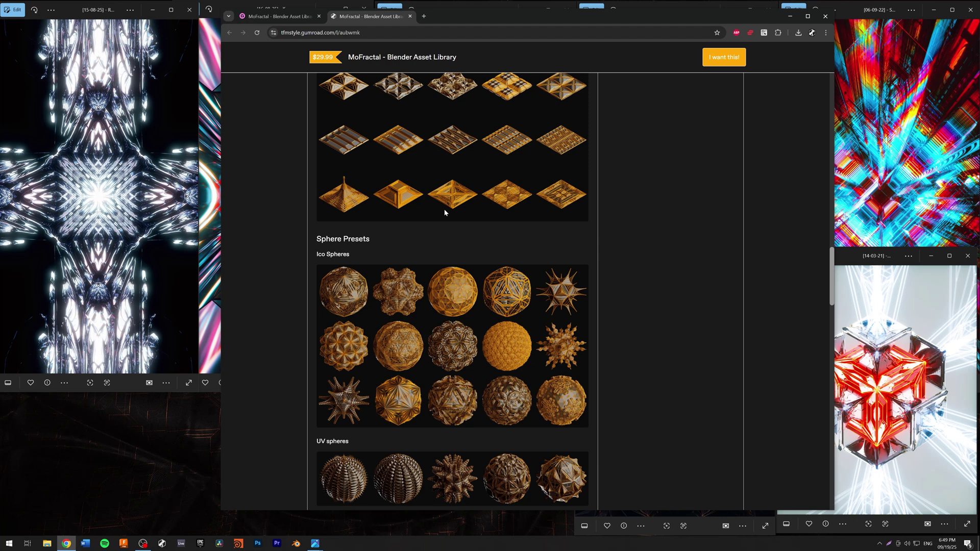
pyautogui.scroll(-2, 411, 235)
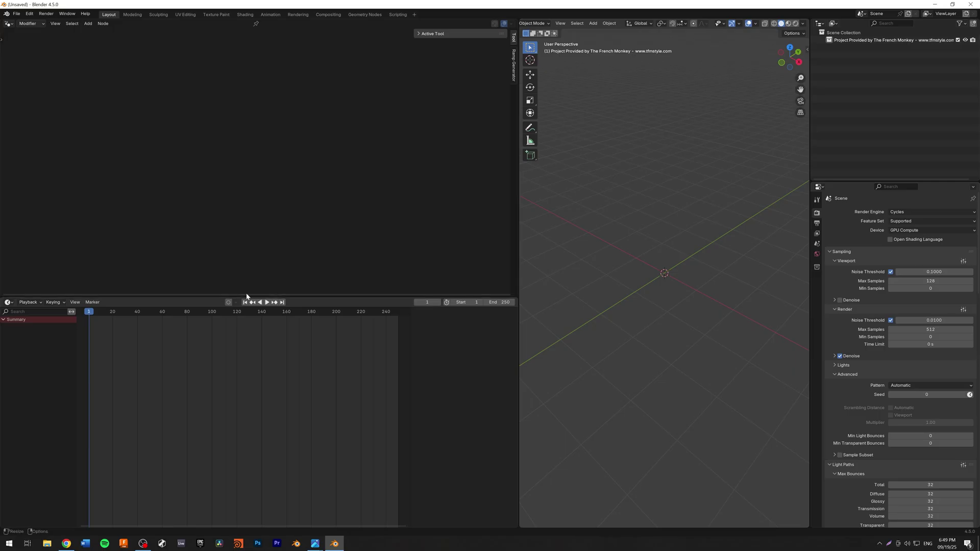
# Replace Blender's timeline with an enlarged Asset Browser showing the TFMSTYLE - MoFractal v1 catalog.
pyautogui.click(10, 303)
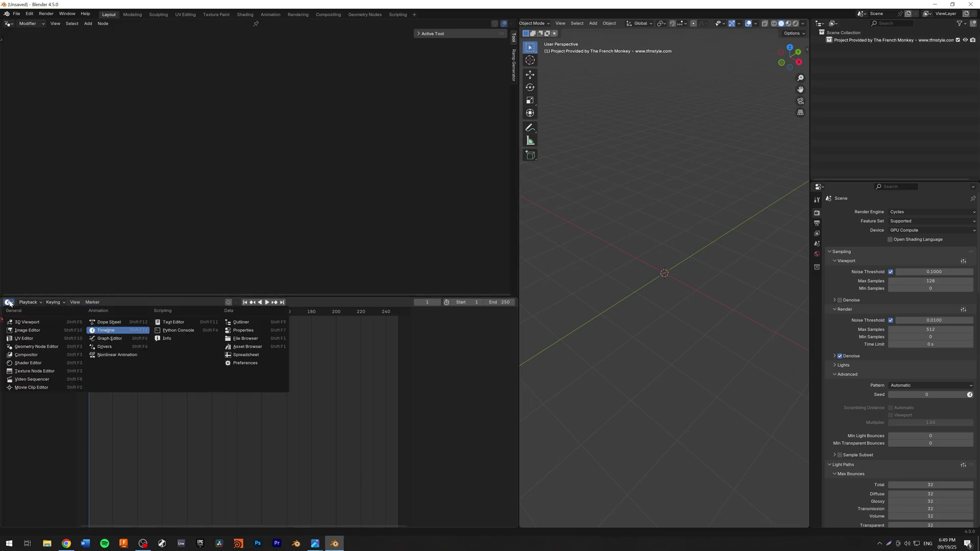
pyautogui.click(248, 349)
pyautogui.click(46, 360)
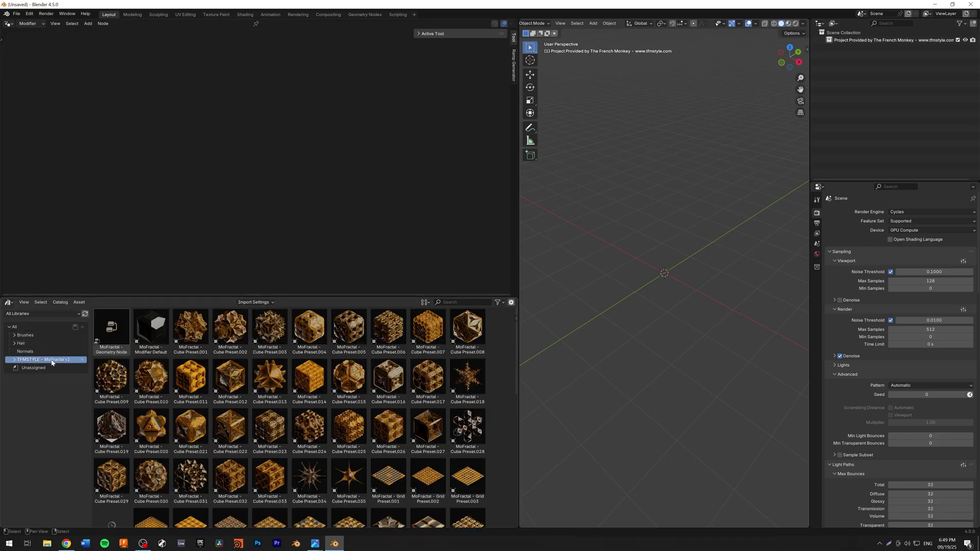
pyautogui.moveTo(229, 298); pyautogui.dragTo(223, 123)
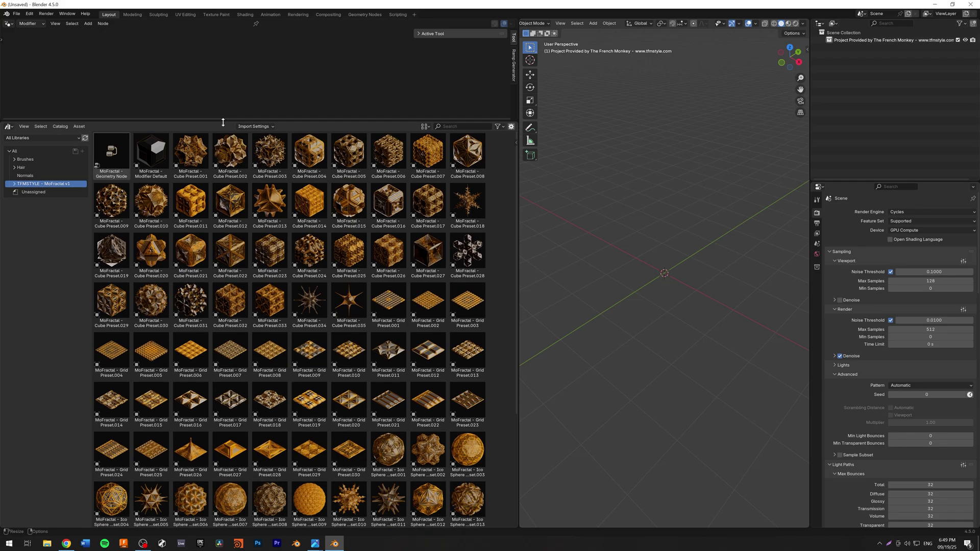
pyautogui.scroll(-5, 389, 268)
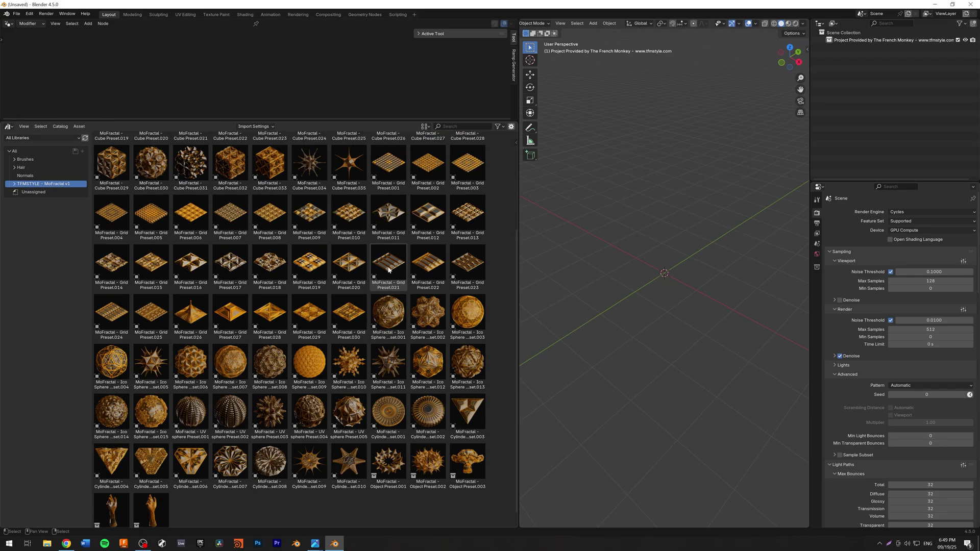
pyautogui.scroll(5, 389, 269)
pyautogui.moveTo(300, 120); pyautogui.dragTo(295, 158)
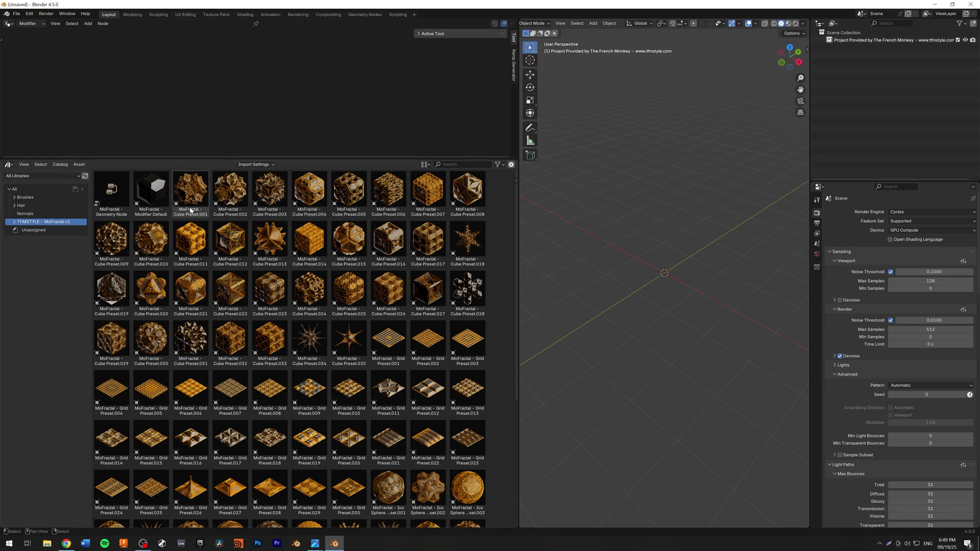
# Add the MoFractal - Cube Preset.034 asset to the scene and view it from another angle.
pyautogui.moveTo(321, 332); pyautogui.dragTo(654, 304)
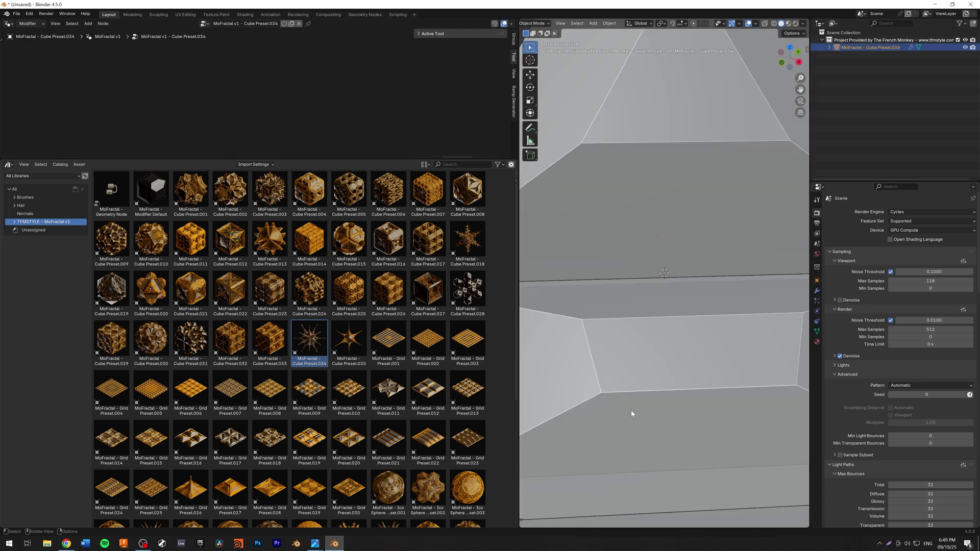
pyautogui.scroll(-6, 650, 298)
pyautogui.moveTo(649, 298); pyautogui.dragTo(534, 295, button='middle')
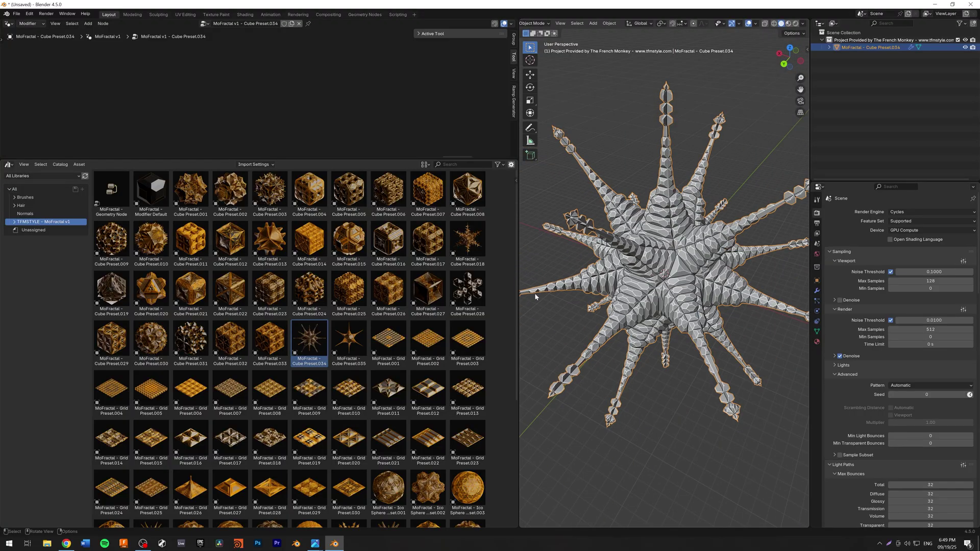
# Show the cube preset's modifier settings and widen the 3D viewport and properties editor.
pyautogui.click(817, 290)
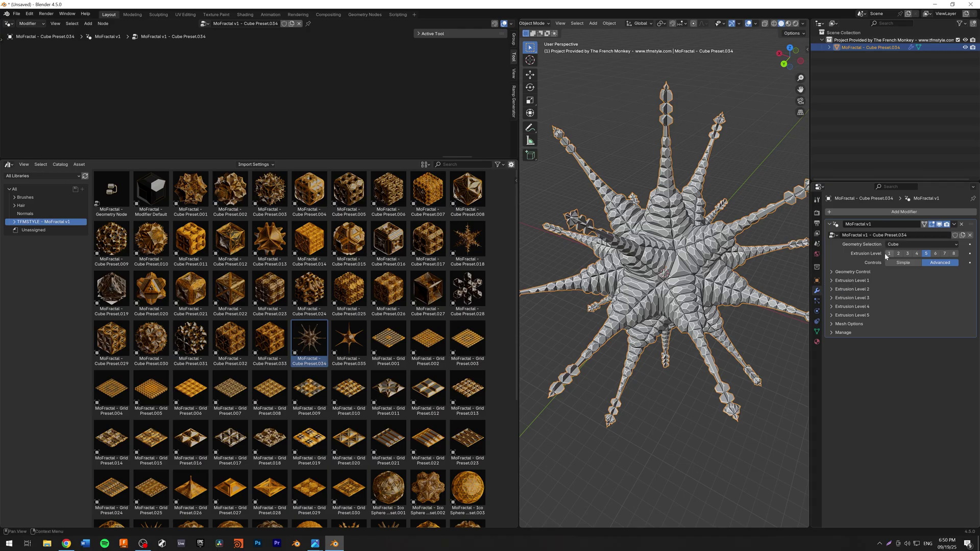
pyautogui.moveTo(518, 140); pyautogui.dragTo(209, 145)
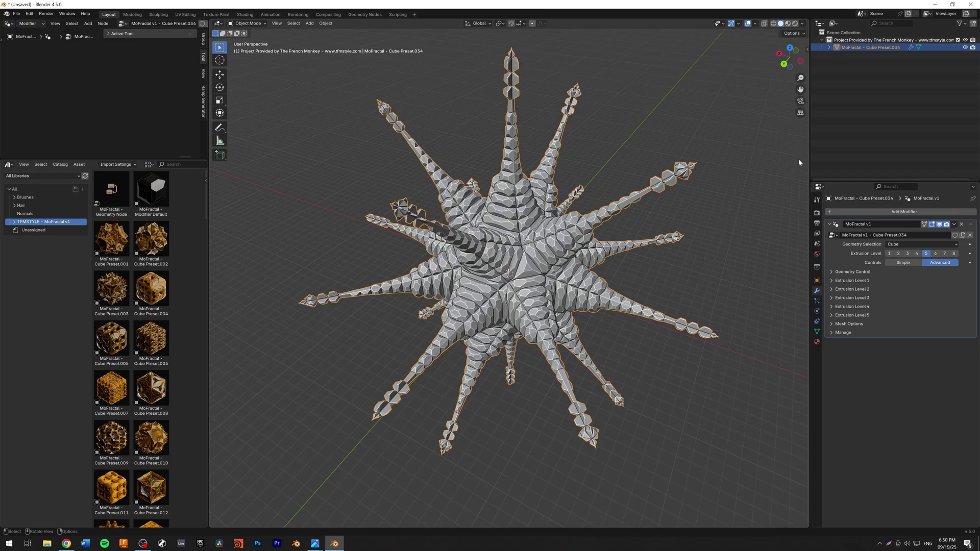
pyautogui.moveTo(809, 153); pyautogui.dragTo(689, 155)
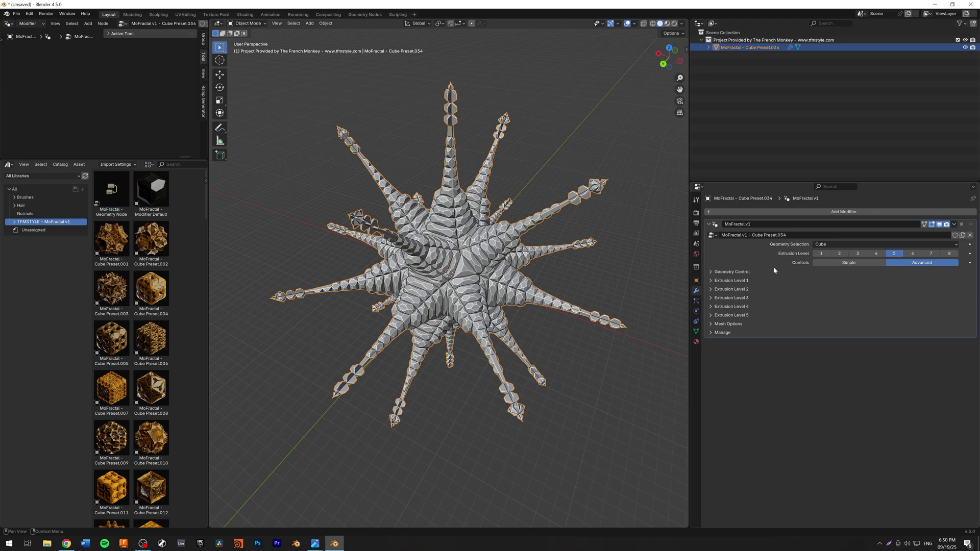
# Try extrusion levels 4, 3, 2 and 1 on the cube preset, ending back at level 5.
pyautogui.click(878, 253)
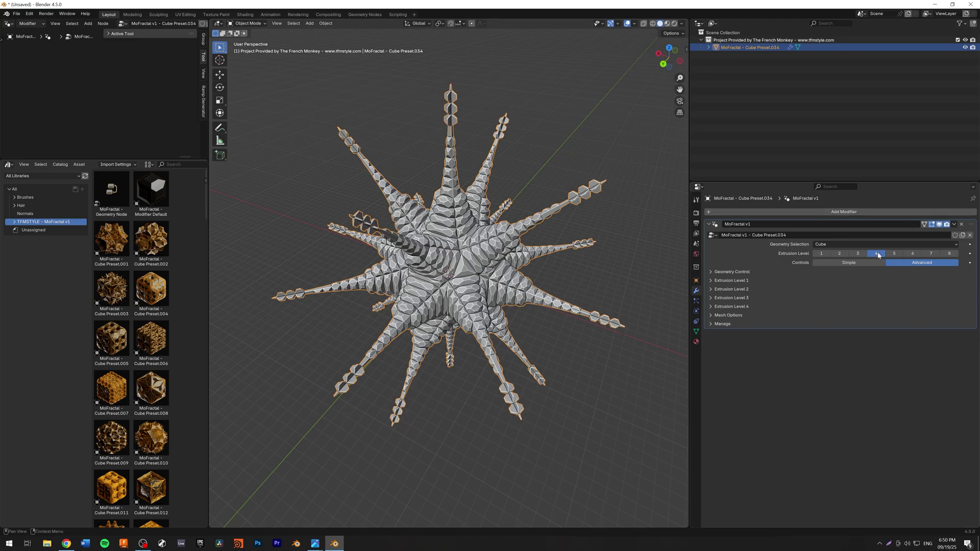
pyautogui.click(858, 253)
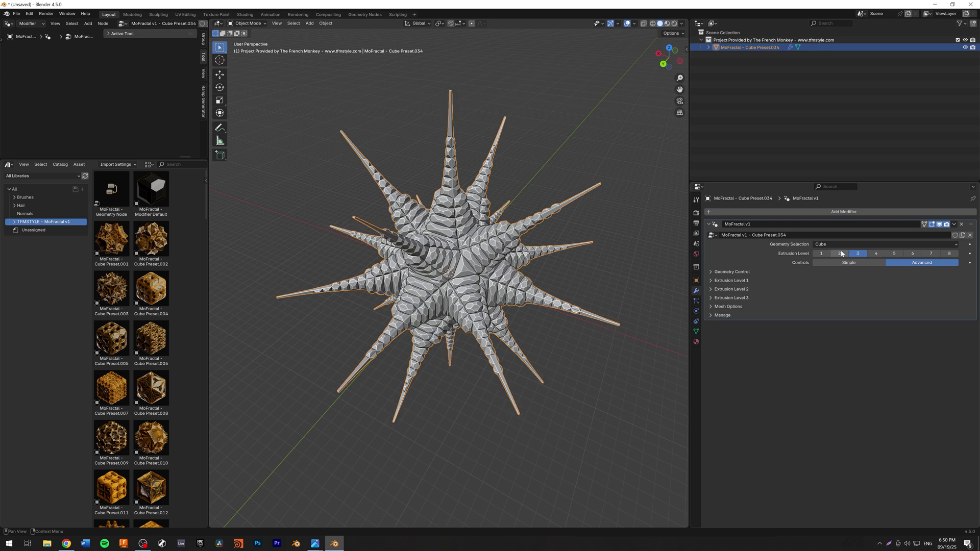
pyautogui.click(841, 253)
pyautogui.click(823, 254)
pyautogui.click(840, 254)
pyautogui.click(892, 254)
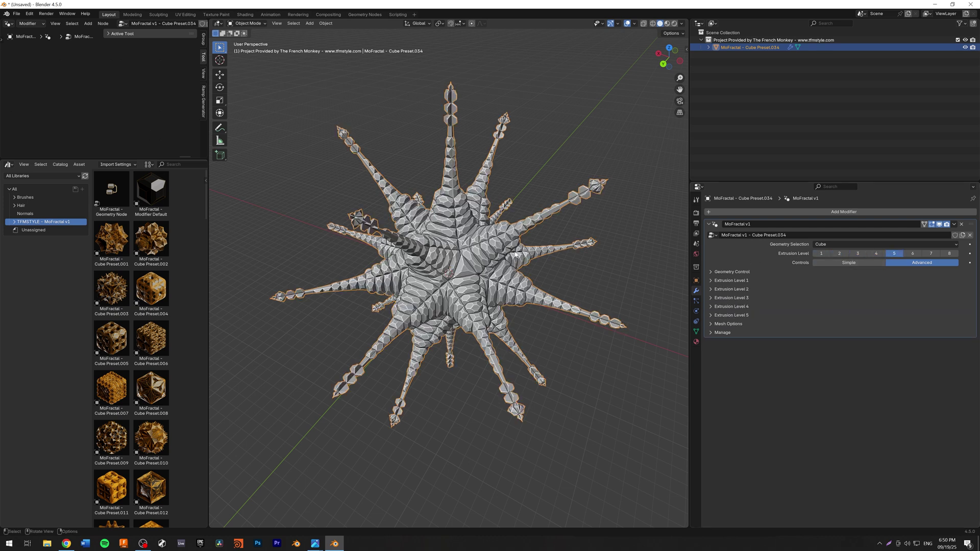
# Expand the cube preset's Extrusion Level 1 settings and try out its scale.
pyautogui.moveTo(515, 254); pyautogui.dragTo(532, 239, button='middle')
pyautogui.click(710, 281)
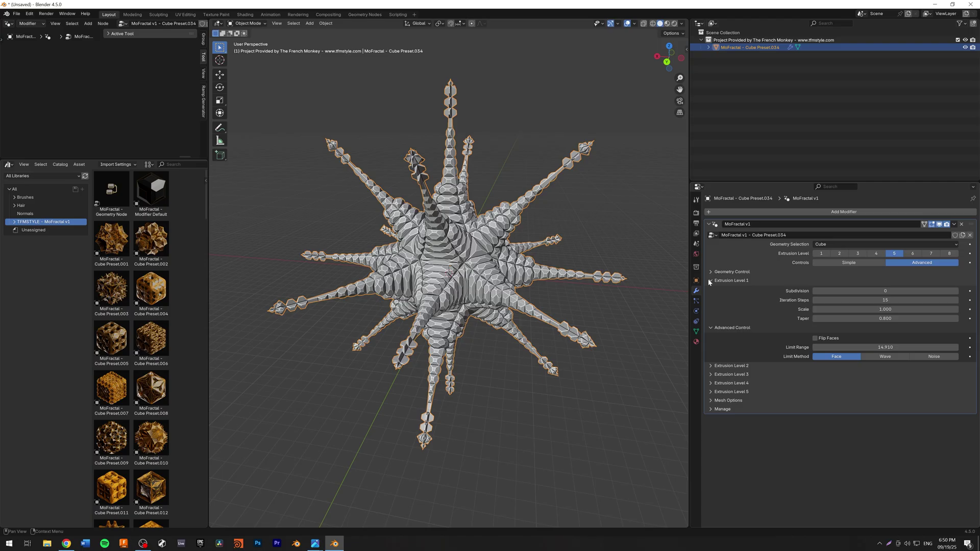
pyautogui.moveTo(897, 311)
pyautogui.mouseDown()
pyautogui.moveTo(862, 311)
pyautogui.moveTo(919, 311)
pyautogui.moveTo(868, 311)
pyautogui.moveTo(908, 311)
pyautogui.moveTo(874, 310)
pyautogui.moveTo(897, 311)
pyautogui.mouseUp()
# Widen the Asset Browser and delete the cube preset from the scene.
pyautogui.moveTo(209, 223); pyautogui.dragTo(428, 227)
pyautogui.press('Delete')
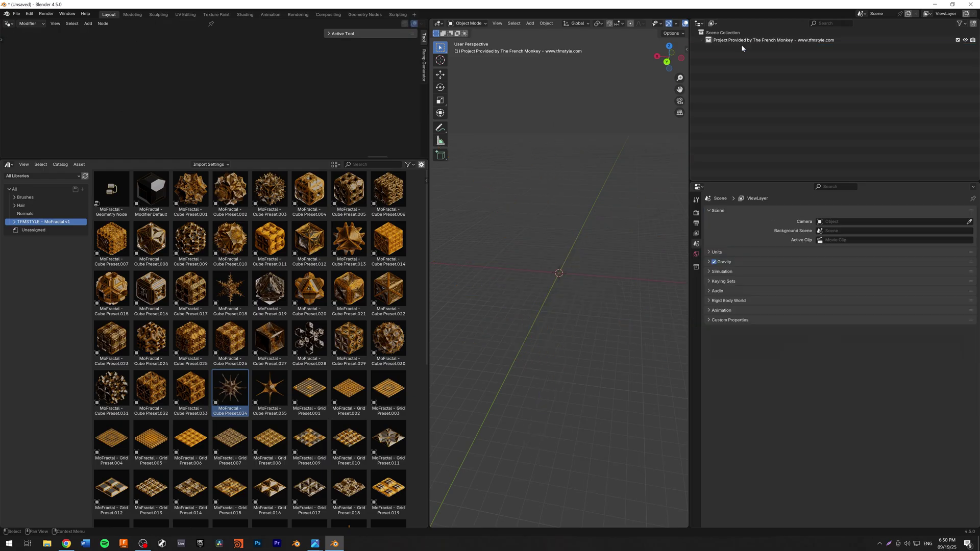
# Add the MoFractal - Ico Sphere Preset.006 asset at the scene's origin and inspect it up close.
pyautogui.scroll(-1, 239, 306)
pyautogui.scroll(-2, 321, 282)
pyautogui.scroll(-6, 319, 284)
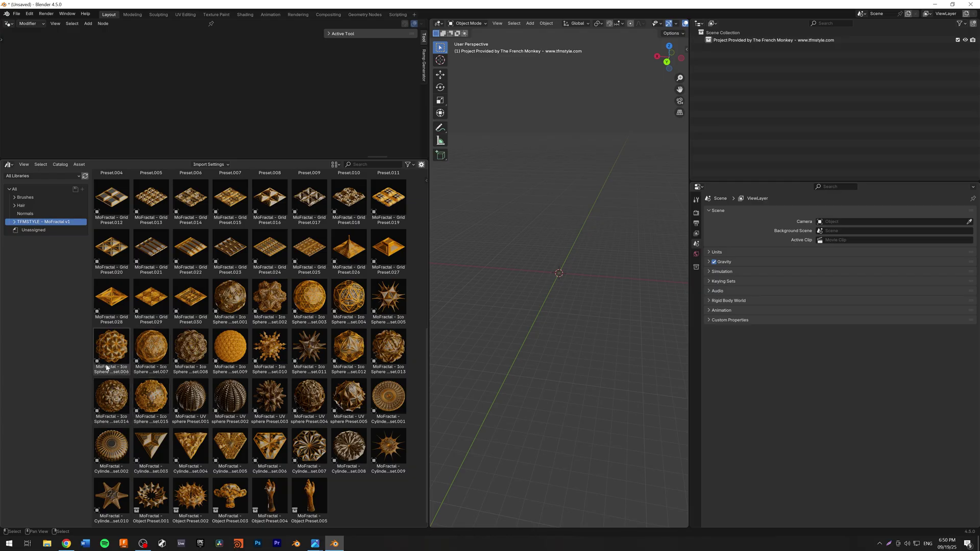
pyautogui.moveTo(109, 351); pyautogui.dragTo(559, 273)
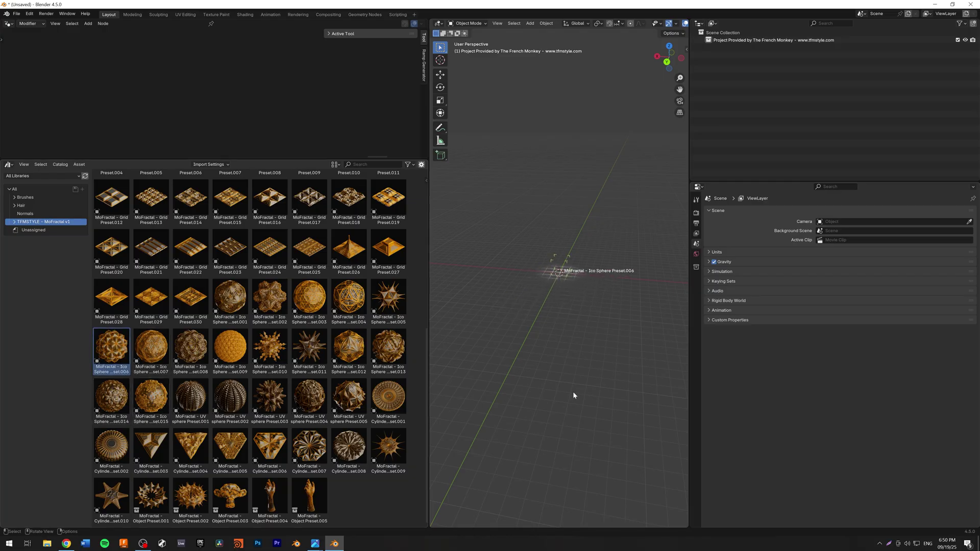
pyautogui.moveTo(587, 264); pyautogui.dragTo(546, 256, button='middle')
pyautogui.scroll(3, 569, 236)
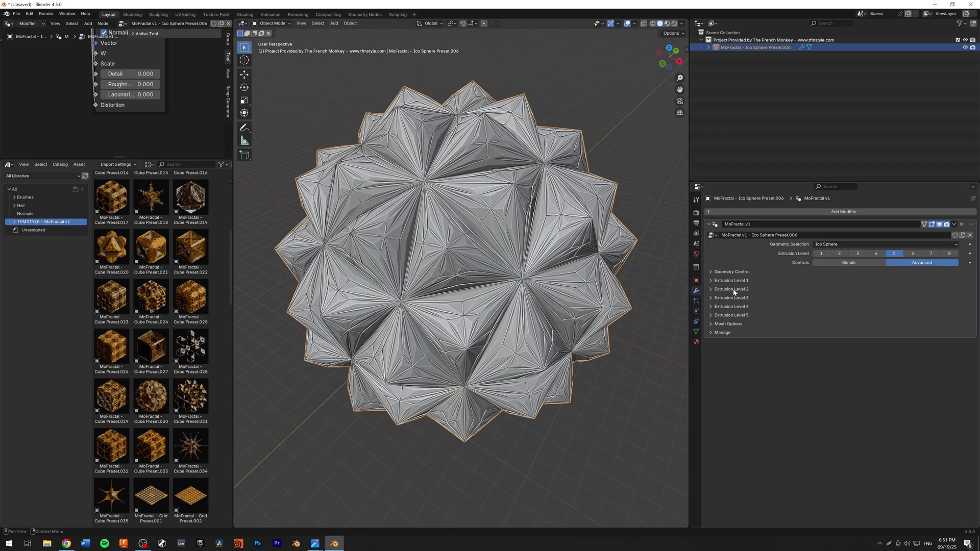
# Expand the ico sphere preset's Extrusion Level 2 settings and try out its scale.
pyautogui.click(731, 290)
pyautogui.moveTo(837, 317); pyautogui.dragTo(913, 327)
pyautogui.moveTo(889, 318); pyautogui.dragTo(847, 318)
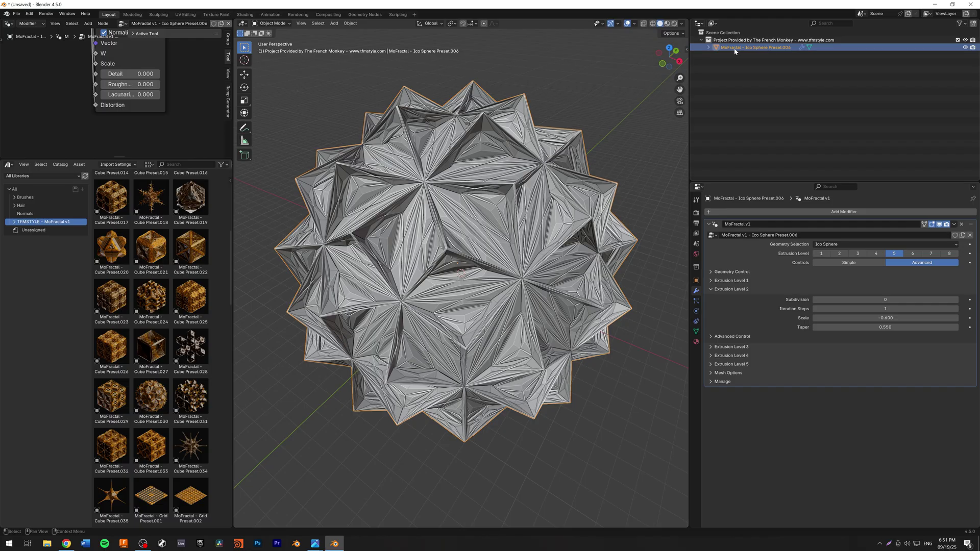
# Delete the ico sphere preset and add the MoFractal - Modifier Default asset at the scene's origin.
pyautogui.press('Delete')
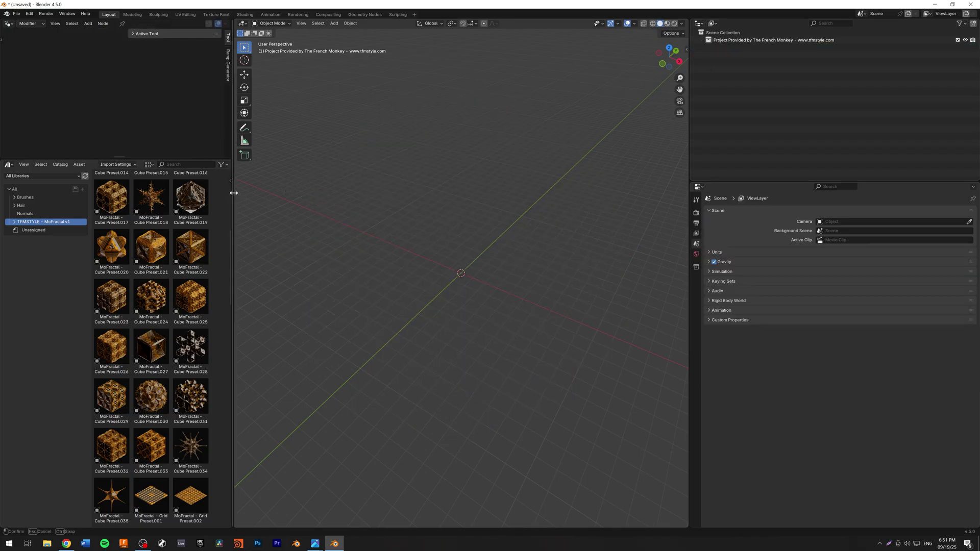
pyautogui.moveTo(234, 196); pyautogui.dragTo(327, 204)
pyautogui.scroll(8, 280, 227)
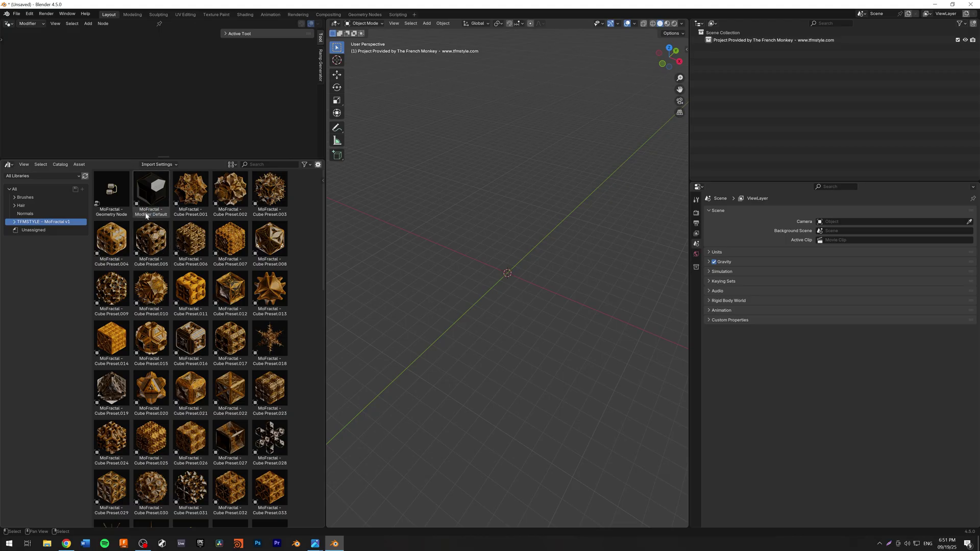
pyautogui.moveTo(147, 192); pyautogui.dragTo(508, 273)
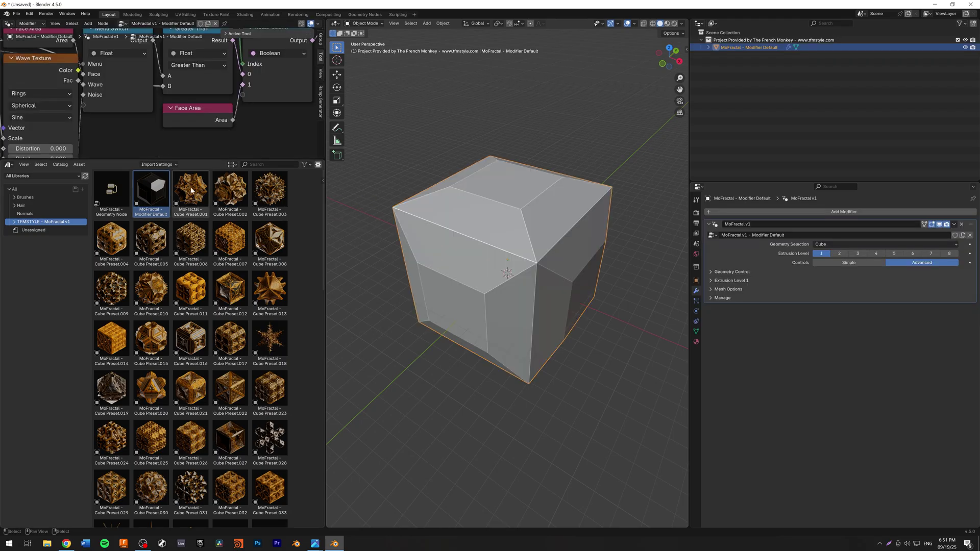
pyautogui.moveTo(549, 278); pyautogui.dragTo(496, 221, button='middle')
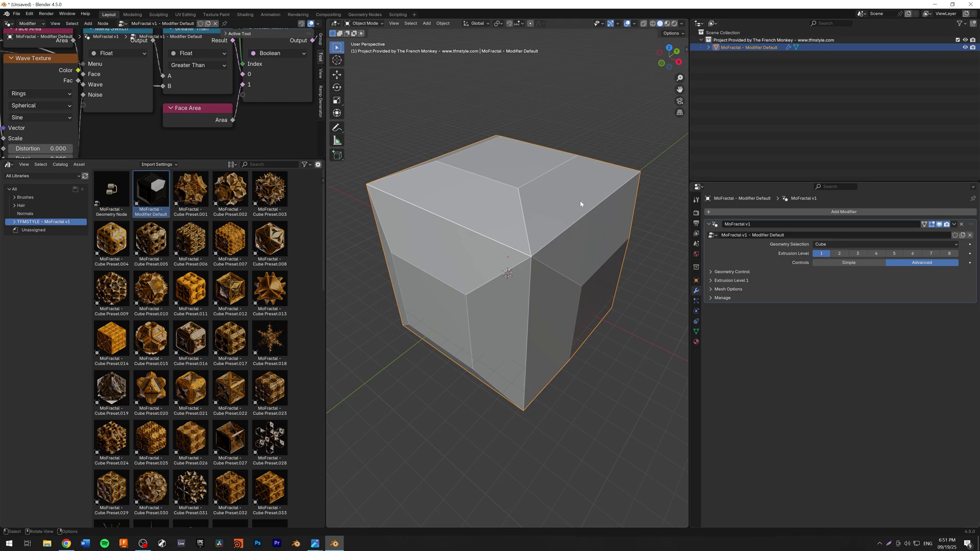
# Enlarge the node editor and examine the overall extent of the MoFractal v1 node tree.
pyautogui.moveTo(303, 160); pyautogui.dragTo(309, 362)
pyautogui.moveTo(326, 276); pyautogui.dragTo(527, 276)
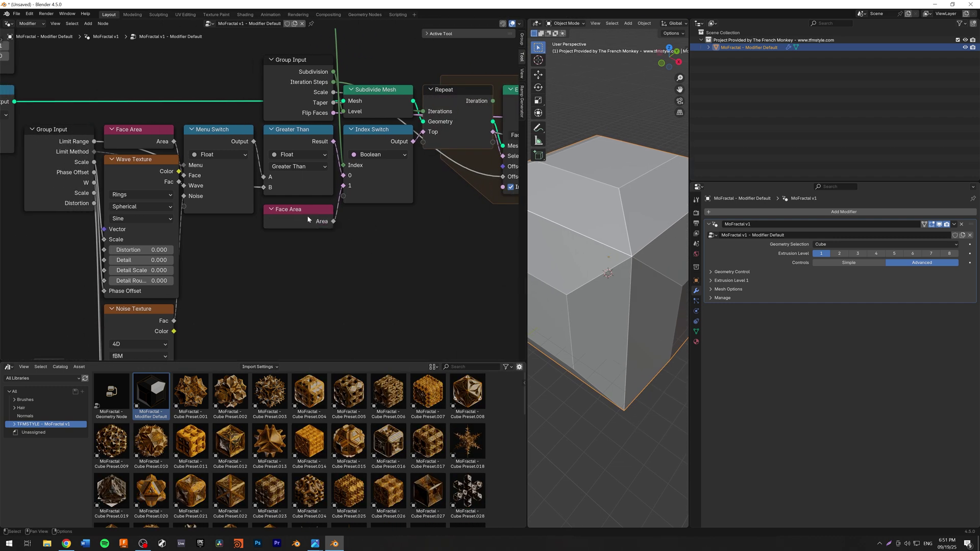
pyautogui.scroll(-5, 299, 212)
pyautogui.scroll(-3, 279, 207)
pyautogui.scroll(-1, 279, 205)
pyautogui.moveTo(461, 237); pyautogui.dragTo(328, 219, button='middle')
pyautogui.scroll(-4, 326, 219)
pyautogui.moveTo(404, 216); pyautogui.dragTo(190, 239, button='middle')
pyautogui.scroll(-4, 343, 217)
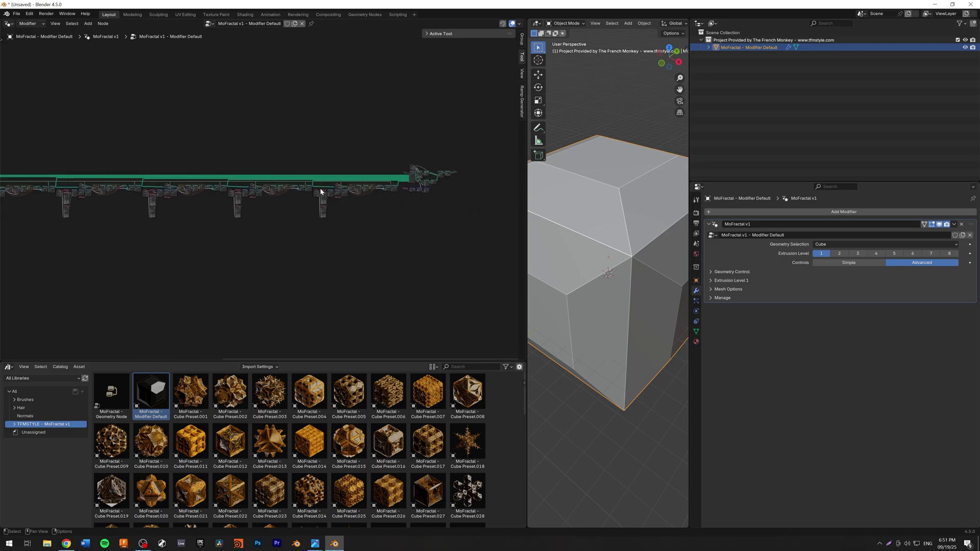
# Examine the repeated extrusion node sections of the MoFractal v1 tree up close.
pyautogui.scroll(1, 337, 217)
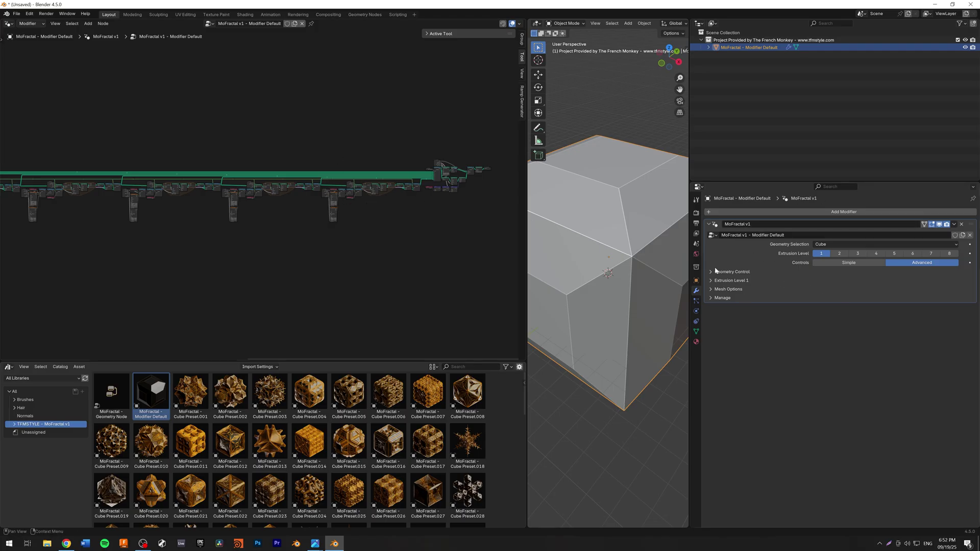
pyautogui.scroll(5, 499, 258)
pyautogui.moveTo(387, 224); pyautogui.dragTo(363, 196, button='middle')
pyautogui.scroll(1, 351, 195)
pyautogui.moveTo(413, 179); pyautogui.dragTo(352, 208, button='middle')
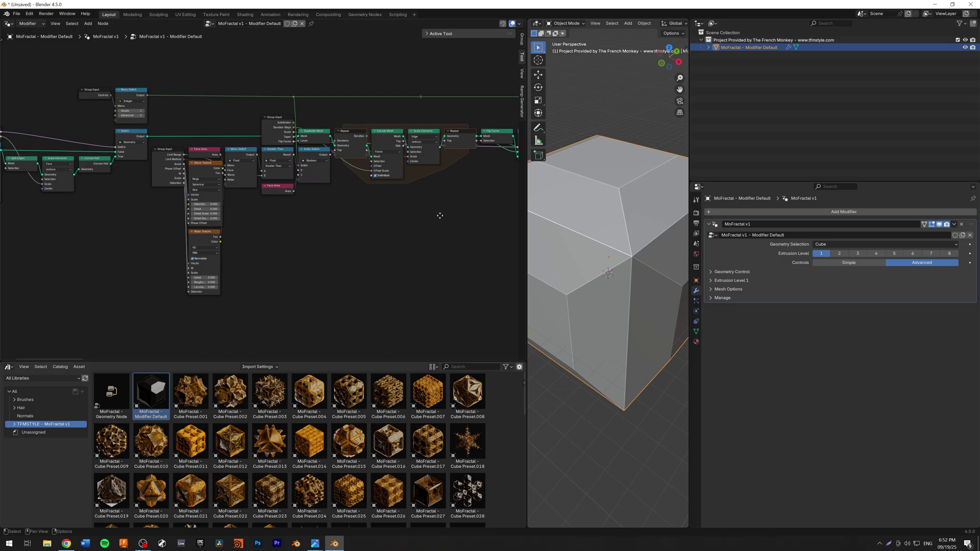
pyautogui.moveTo(440, 216); pyautogui.dragTo(247, 218, button='middle')
pyautogui.moveTo(339, 197); pyautogui.dragTo(279, 197, button='middle')
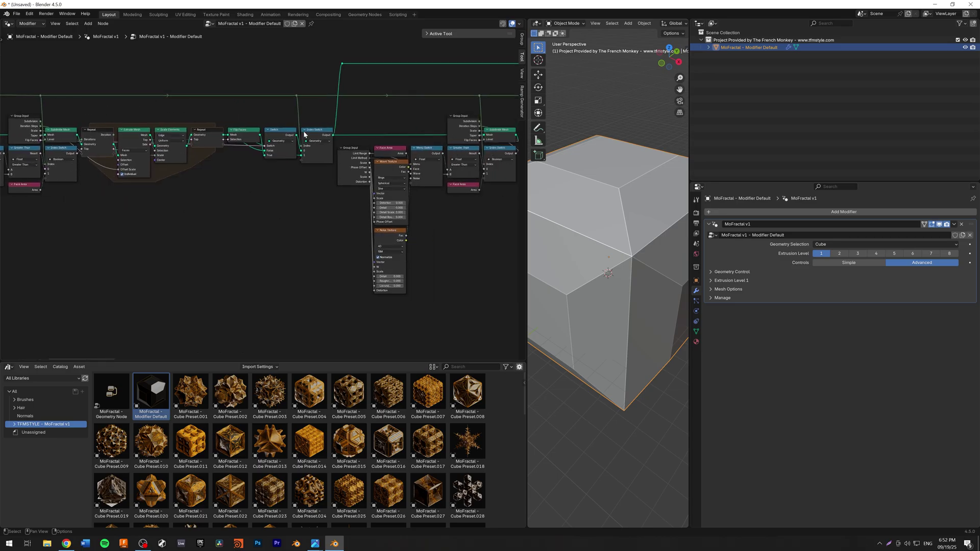
pyautogui.moveTo(429, 238); pyautogui.dragTo(343, 234, button='middle')
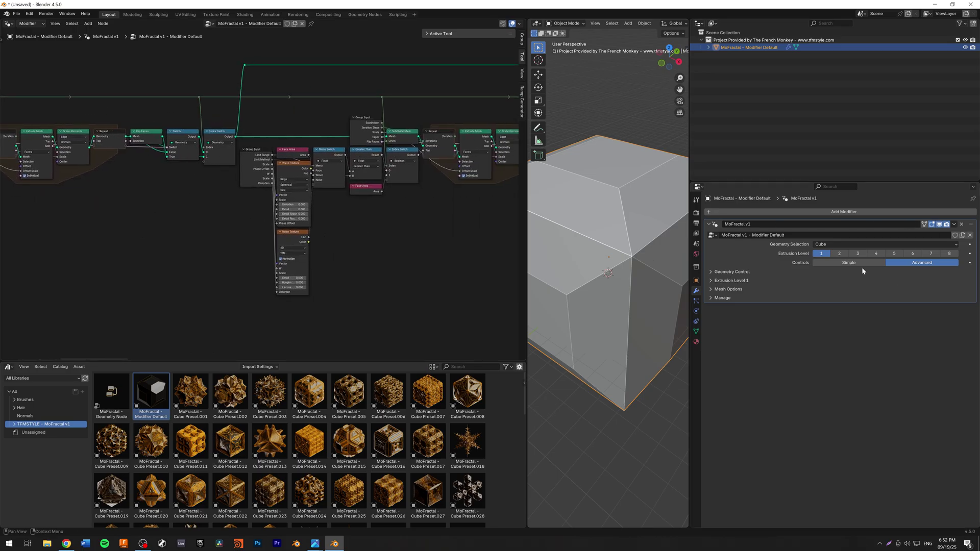
# Narrow the node editor to widen the 3D viewport around the default MoFractal cube.
pyautogui.moveTo(528, 214); pyautogui.dragTo(139, 215)
pyautogui.moveTo(409, 214); pyautogui.dragTo(486, 220, button='middle')
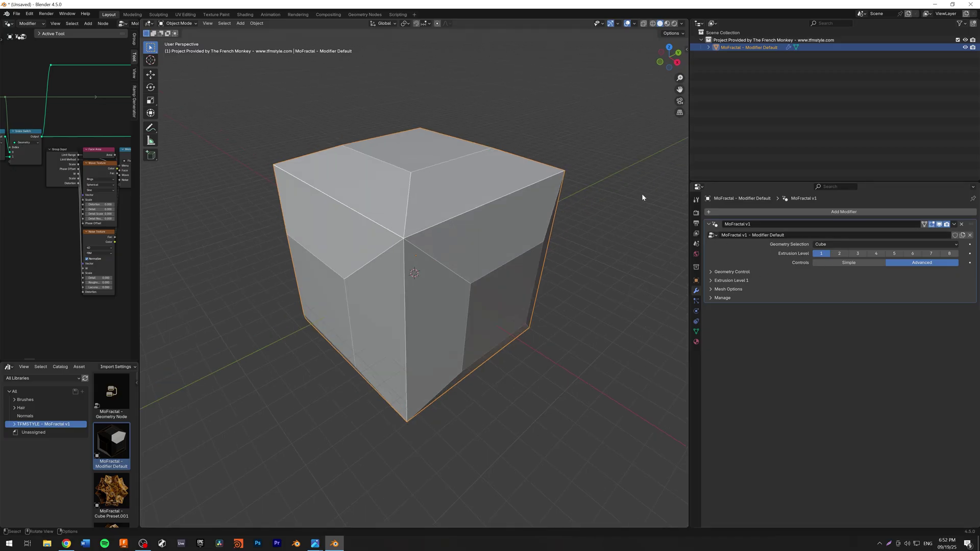
pyautogui.moveTo(453, 208); pyautogui.dragTo(465, 216, button='middle')
# Try the Grid and Ico Sphere geometry types on the default MoFractal object.
pyautogui.click(820, 244)
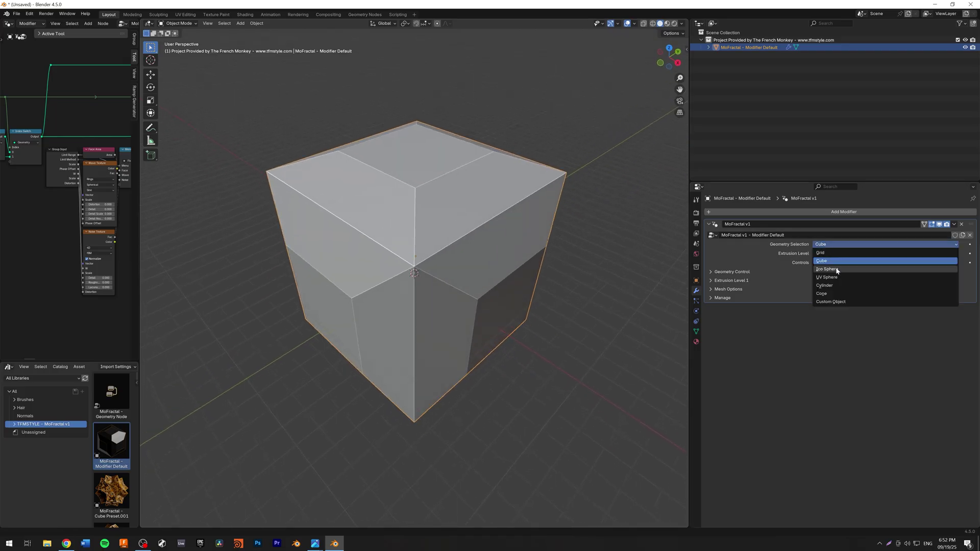
pyautogui.click(822, 253)
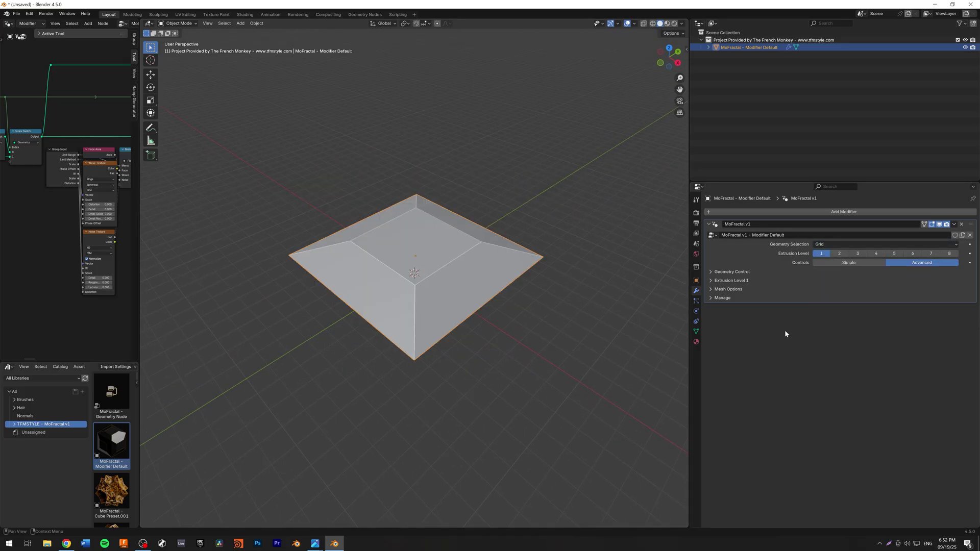
pyautogui.click(841, 245)
pyautogui.click(834, 269)
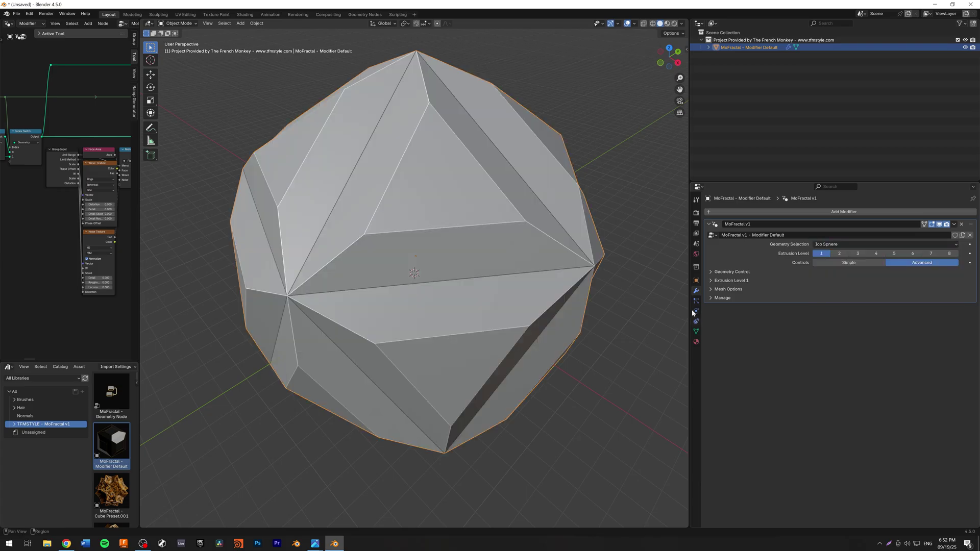
pyautogui.moveTo(538, 219); pyautogui.dragTo(588, 227, button='middle')
# Try the UV Sphere and Cylinder geometry types on the default MoFractal object.
pyautogui.click(854, 245)
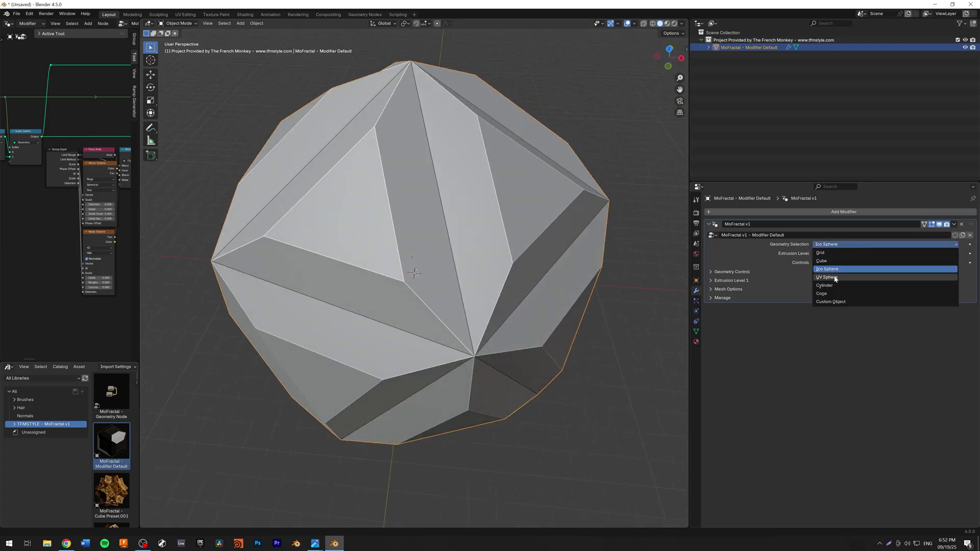
pyautogui.click(827, 277)
pyautogui.click(838, 243)
pyautogui.click(832, 286)
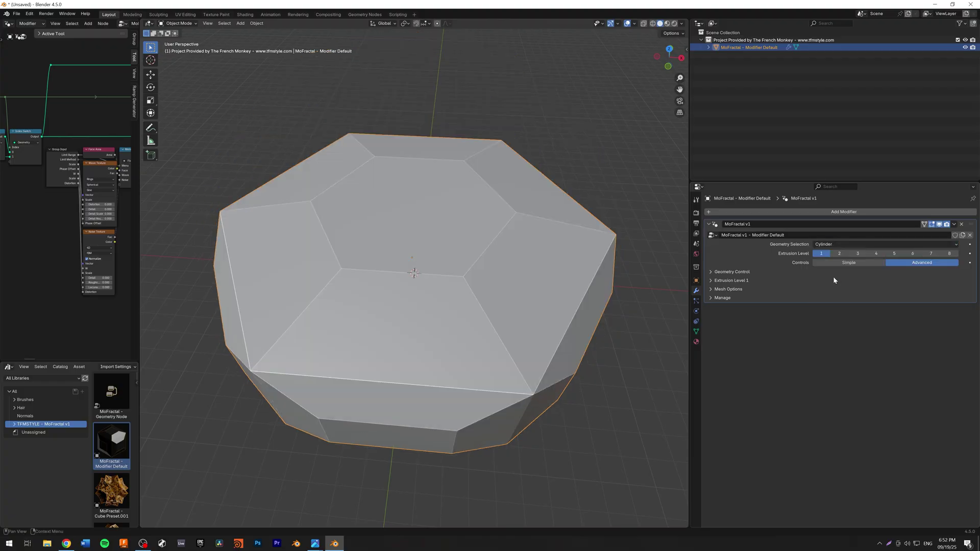
pyautogui.moveTo(603, 280); pyautogui.dragTo(587, 225, button='middle')
# Try the Cone and Custom Object geometry types on the default MoFractal object.
pyautogui.click(837, 244)
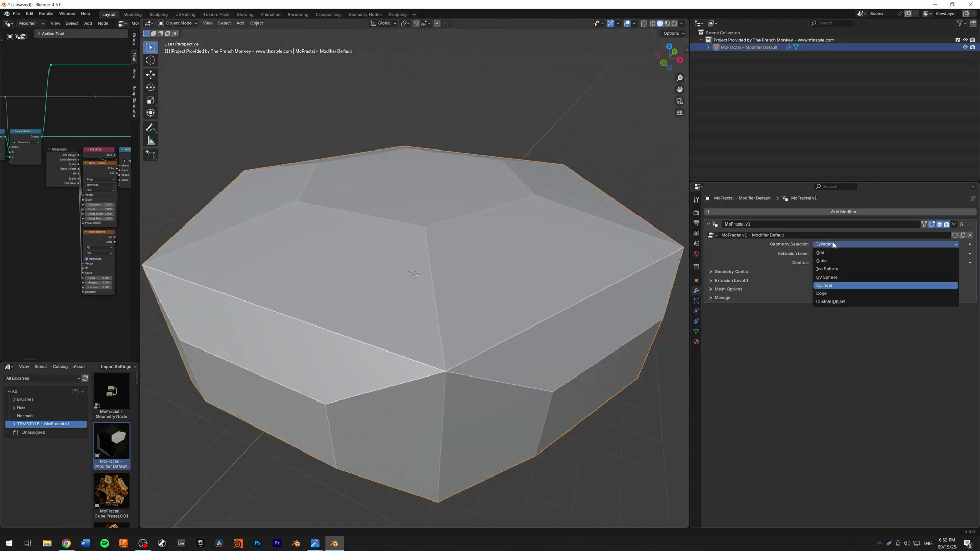
pyautogui.click(835, 296)
pyautogui.moveTo(515, 168); pyautogui.dragTo(496, 228, button='middle')
pyautogui.scroll(-3, 496, 219)
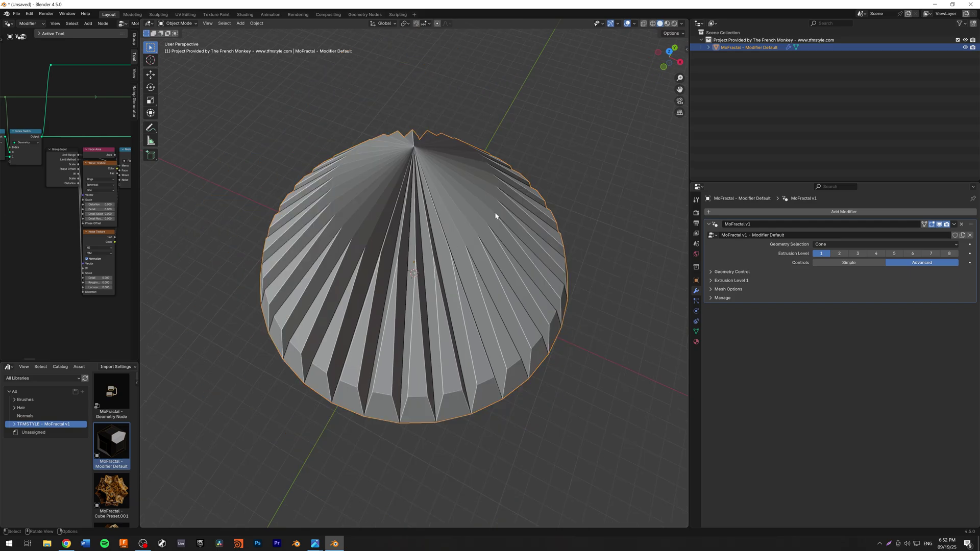
pyautogui.click(830, 245)
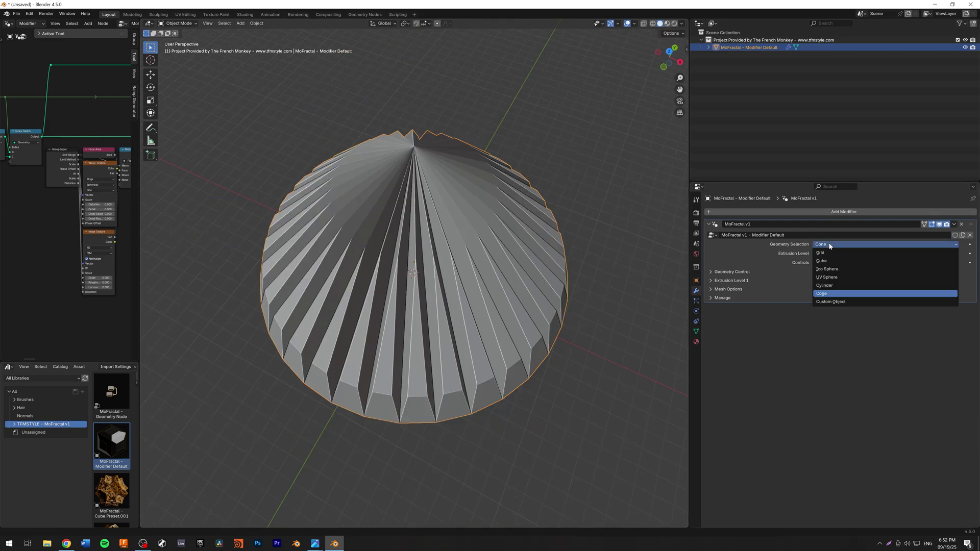
pyautogui.click(841, 302)
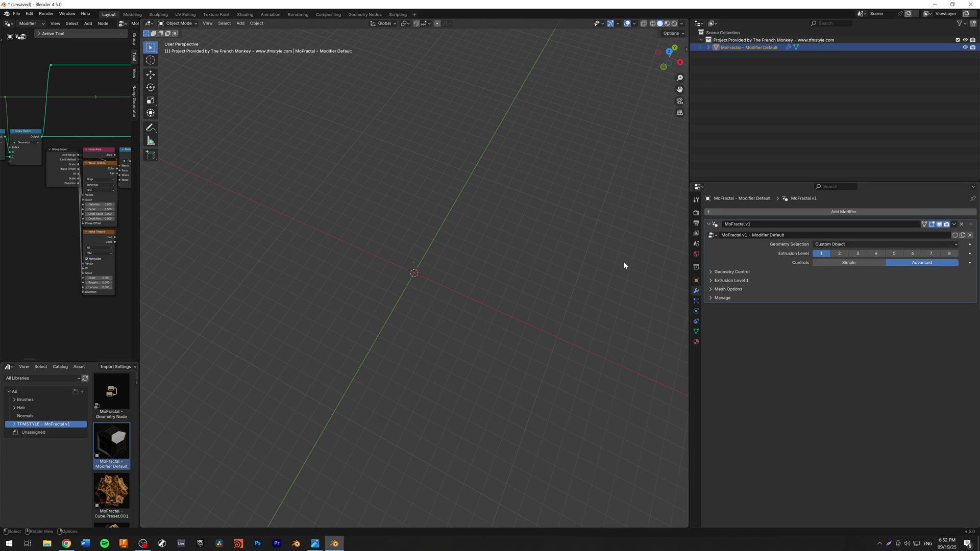
# Expand the Geometry Control settings and set the geometry selection back to Cube.
pyautogui.click(733, 273)
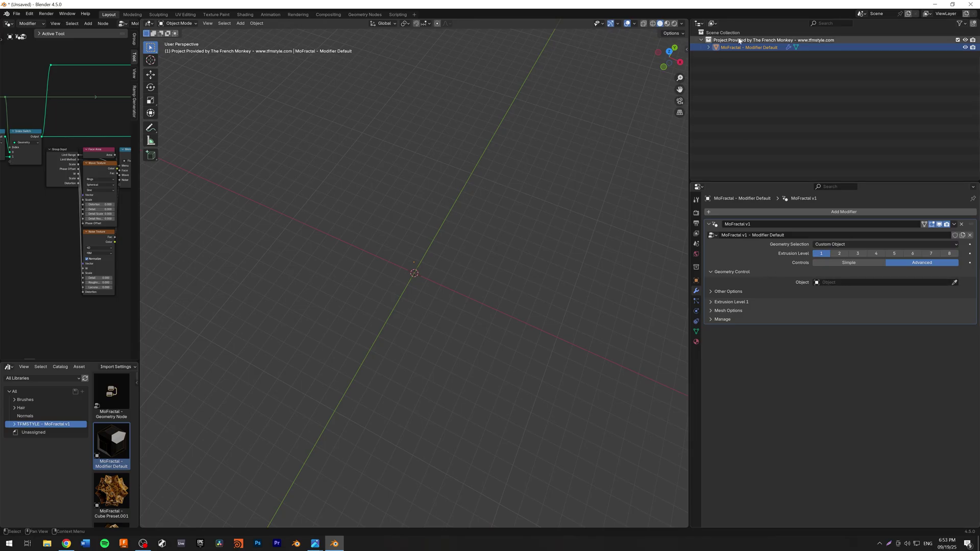
pyautogui.click(835, 244)
pyautogui.click(834, 260)
pyautogui.moveTo(582, 258); pyautogui.dragTo(562, 234, button='middle')
pyautogui.scroll(1, 567, 238)
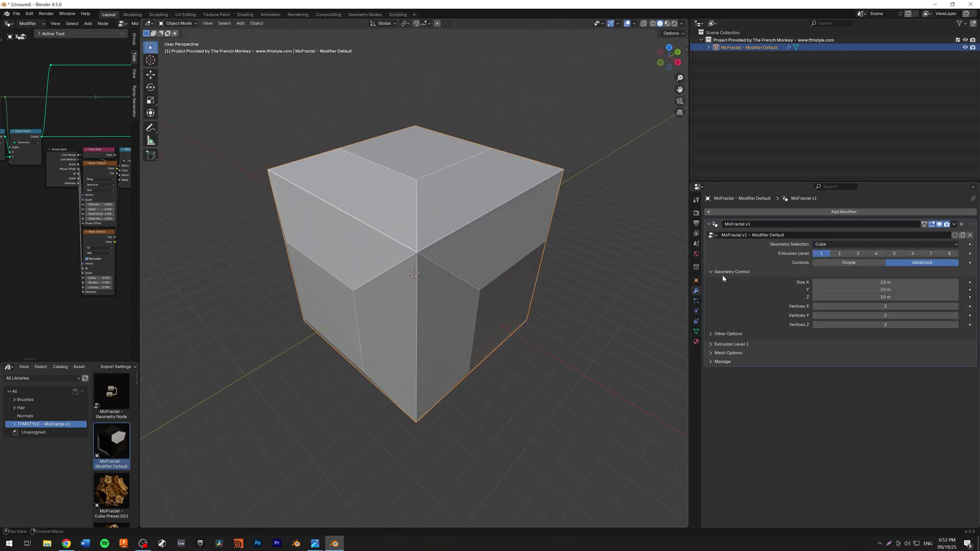
# Try a cube size of 11.8 m with 4 X vertices, ending back at 10 m and 2, and collapse Geometry Control.
pyautogui.keyDown('alt'); pyautogui.moveTo(873, 282); pyautogui.dragTo(908, 305); pyautogui.keyUp('alt')
pyautogui.moveTo(392, 207)
pyautogui.mouseDown(button='middle')
pyautogui.moveTo(430, 210)
pyautogui.moveTo(401, 219)
pyautogui.mouseUp(button='middle')
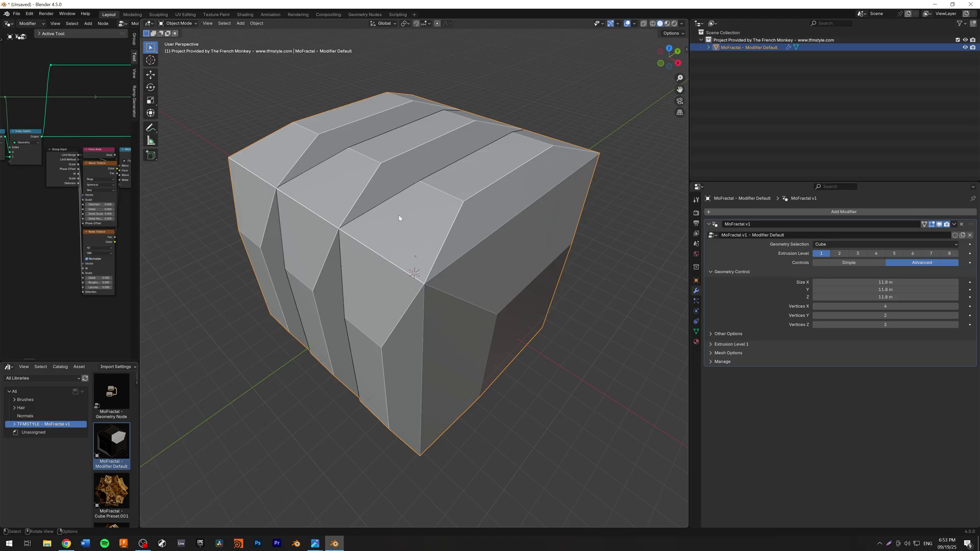
pyautogui.moveTo(889, 306)
pyautogui.mouseDown()
pyautogui.moveTo(862, 306)
pyautogui.moveTo(875, 297)
pyautogui.mouseUp()
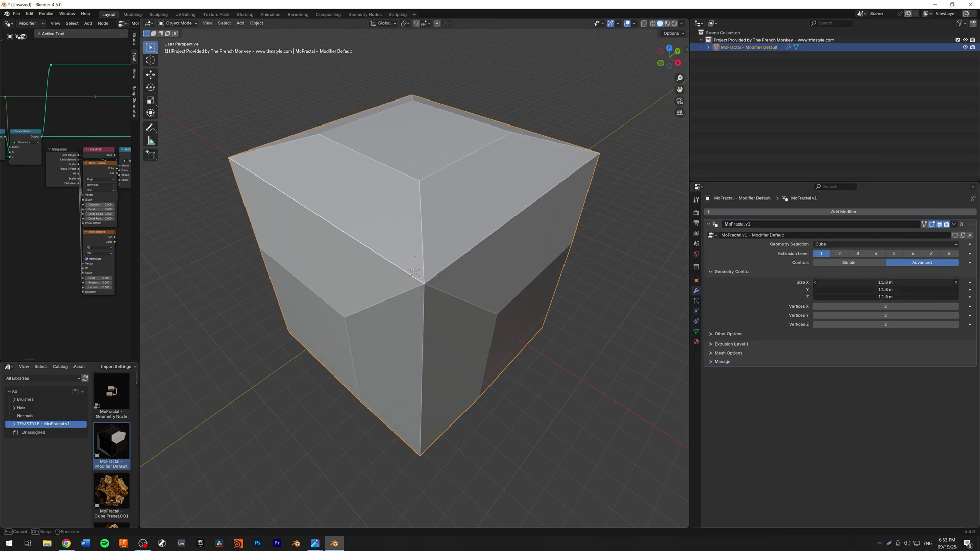
pyautogui.write('10')
pyautogui.press('Return')
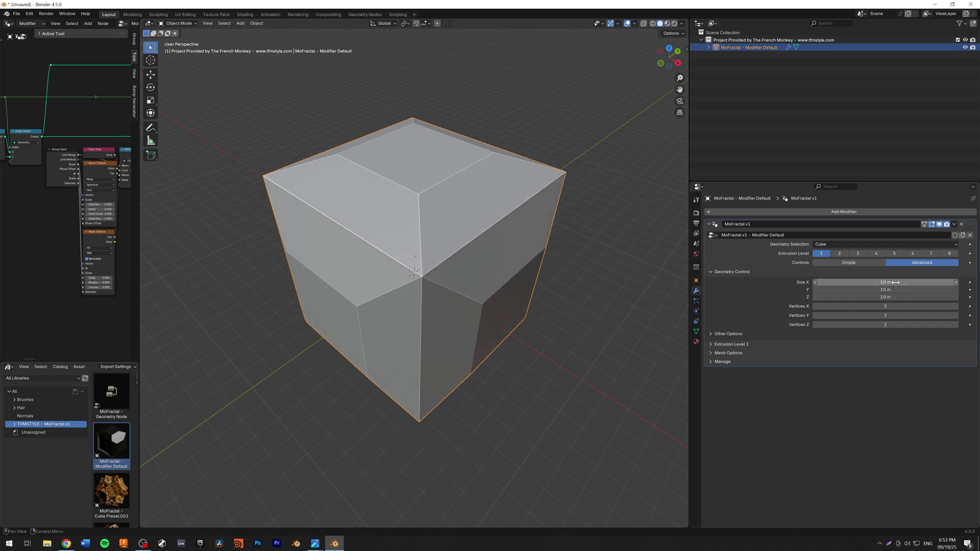
pyautogui.click(746, 271)
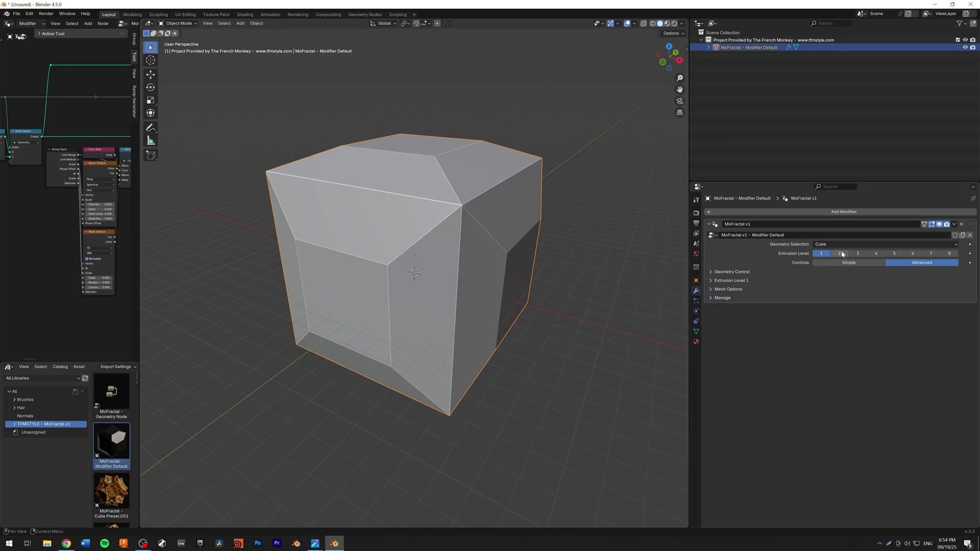
# Try extrusion level 2 on the default cube and inspect the shape from several sides.
pyautogui.moveTo(429, 185); pyautogui.dragTo(488, 175, button='middle')
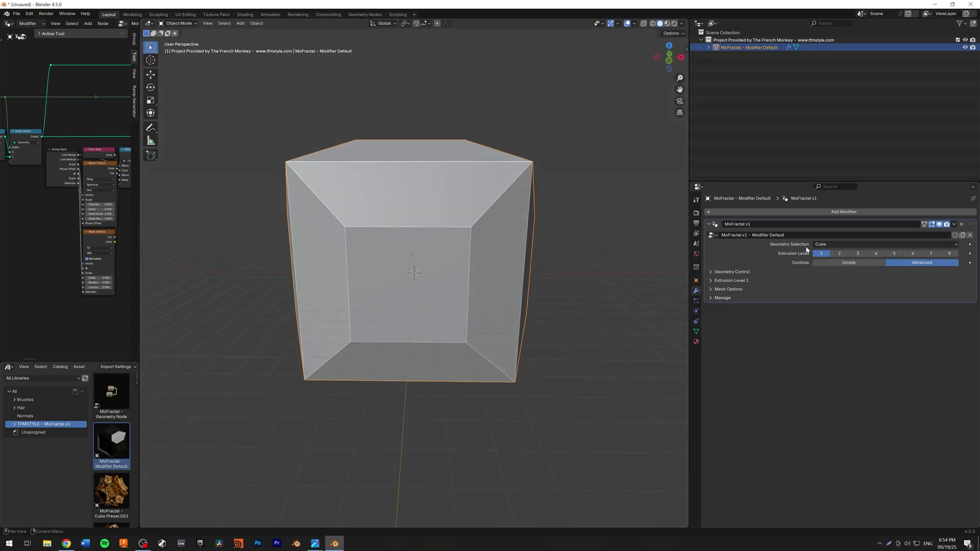
pyautogui.moveTo(455, 234); pyautogui.dragTo(447, 227, button='middle')
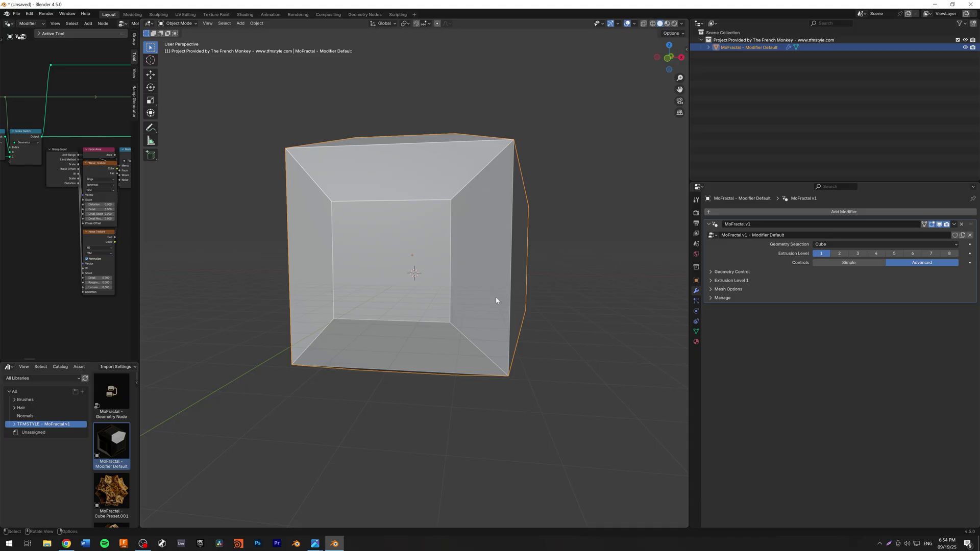
pyautogui.moveTo(381, 345); pyautogui.dragTo(450, 248, button='middle')
pyautogui.click(837, 254)
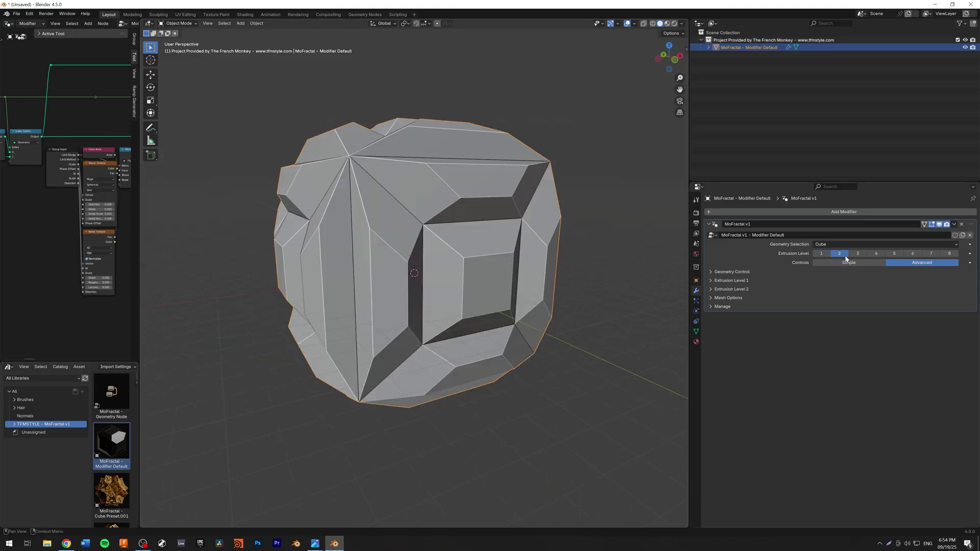
pyautogui.moveTo(534, 235); pyautogui.dragTo(486, 235, button='middle')
pyautogui.moveTo(399, 253); pyautogui.dragTo(420, 219, button='middle')
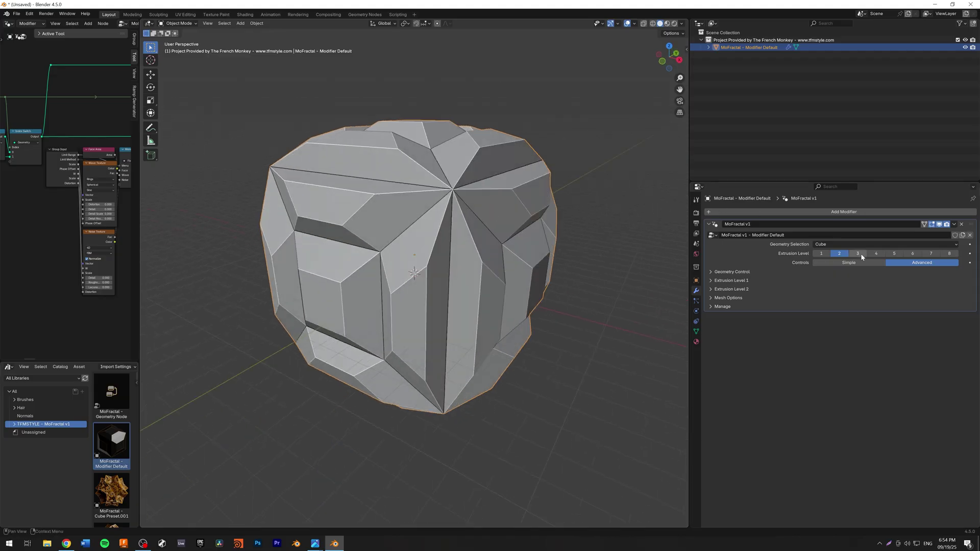
pyautogui.moveTo(475, 190); pyautogui.dragTo(464, 206, button='middle')
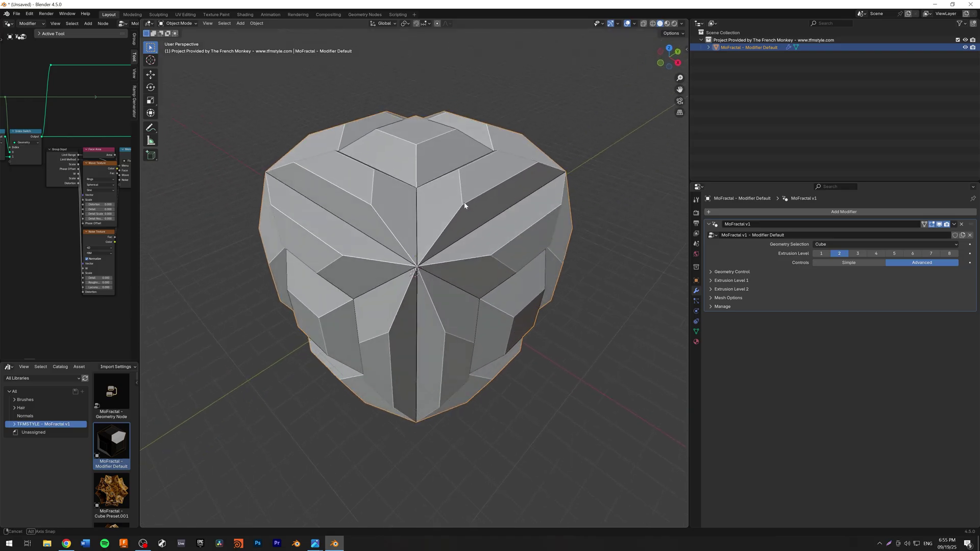
# Raise the default cube's extrusion level one by one through 3, 4, 5 and 6 to 7.
pyautogui.click(860, 254)
pyautogui.click(874, 253)
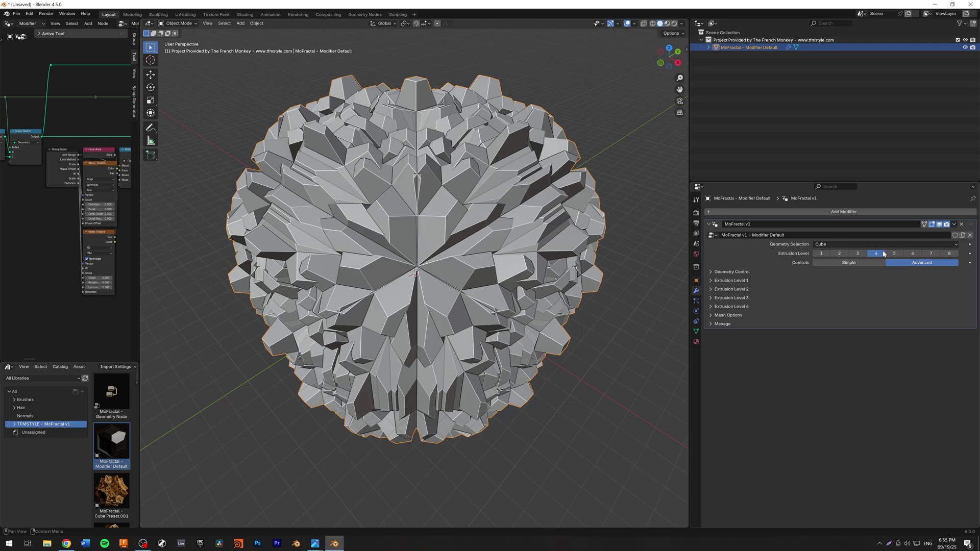
pyautogui.click(894, 253)
pyautogui.click(912, 253)
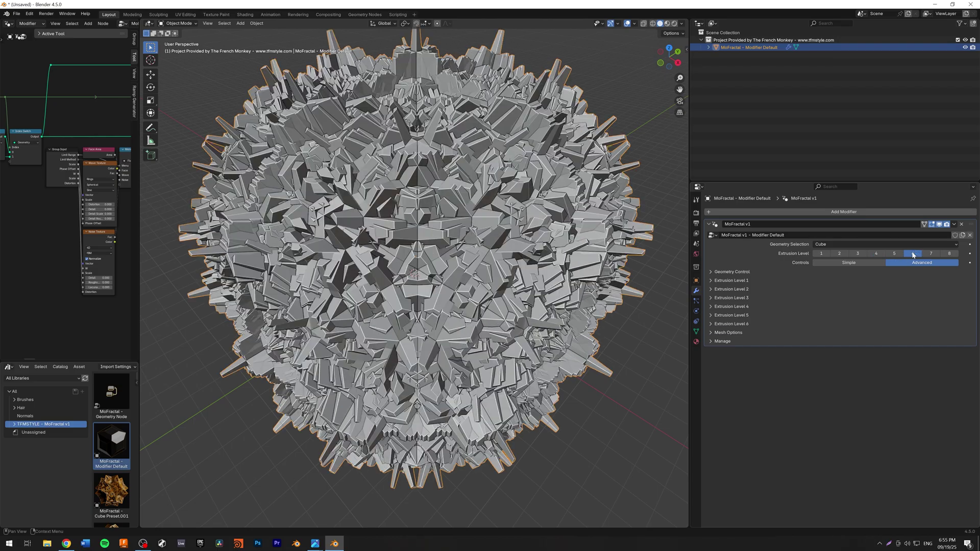
pyautogui.click(931, 254)
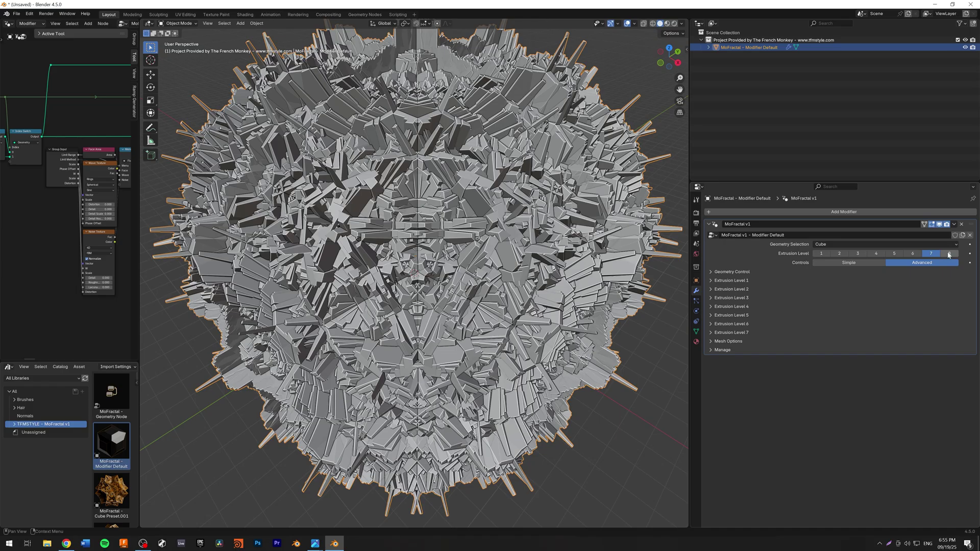
# Try extrusion level 8 on the default cube, inspect the dense shape, and set the level back to 1.
pyautogui.click(949, 254)
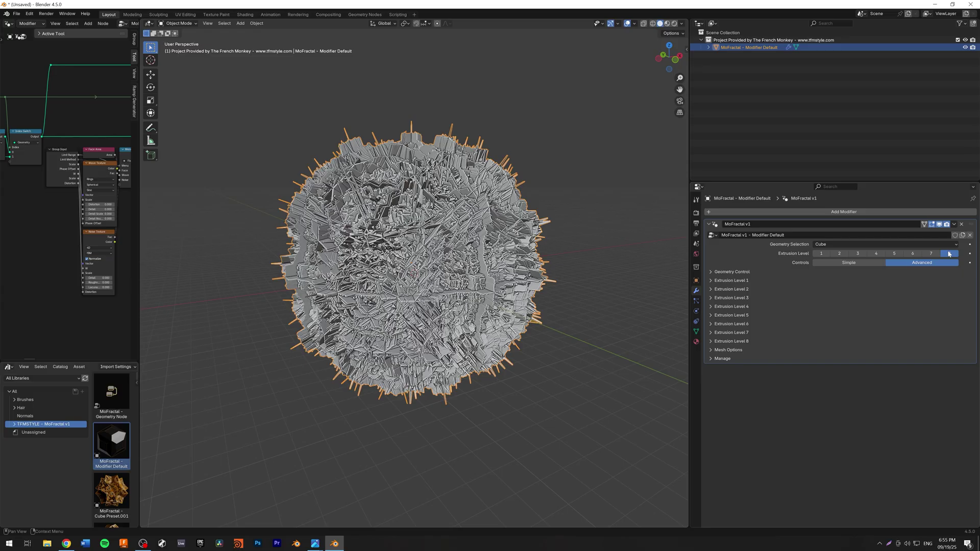
pyautogui.moveTo(406, 224); pyautogui.dragTo(467, 262, button='middle')
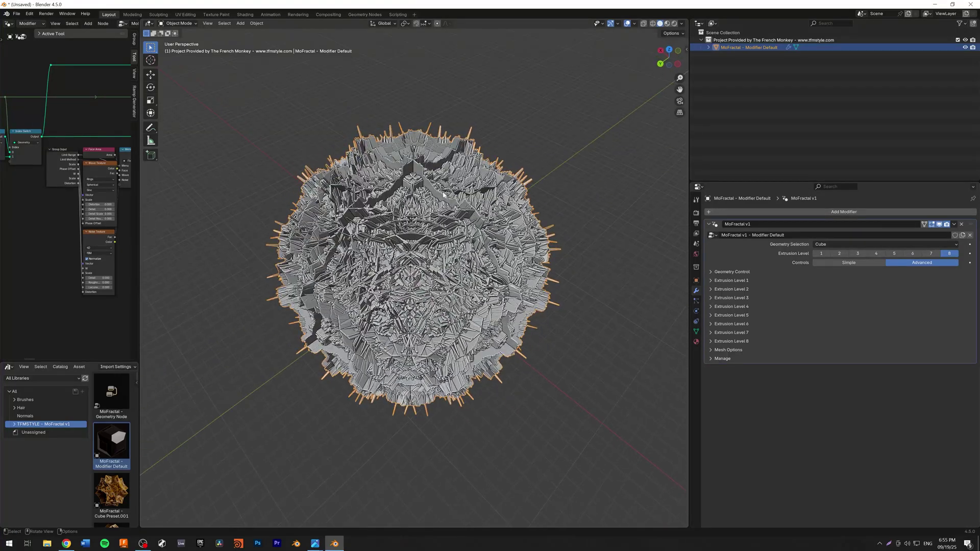
pyautogui.click(820, 254)
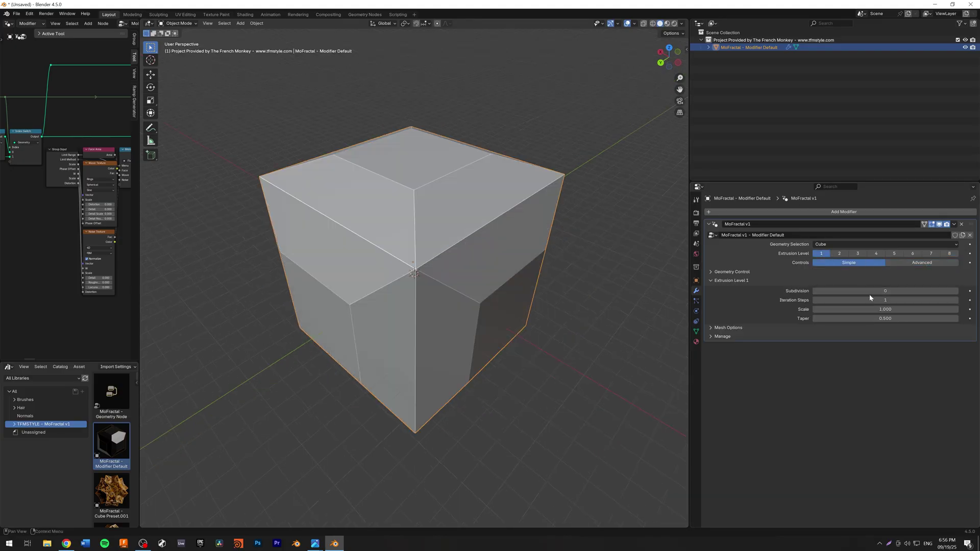
# With Simple controls, try up to 18 iteration steps on Extrusion Level 1, ending at 1 step, scale 0.420 and taper 0.600.
pyautogui.moveTo(885, 291)
pyautogui.mouseDown()
pyautogui.moveTo(929, 291)
pyautogui.moveTo(877, 291)
pyautogui.moveTo(924, 300)
pyautogui.moveTo(900, 292)
pyautogui.mouseUp()
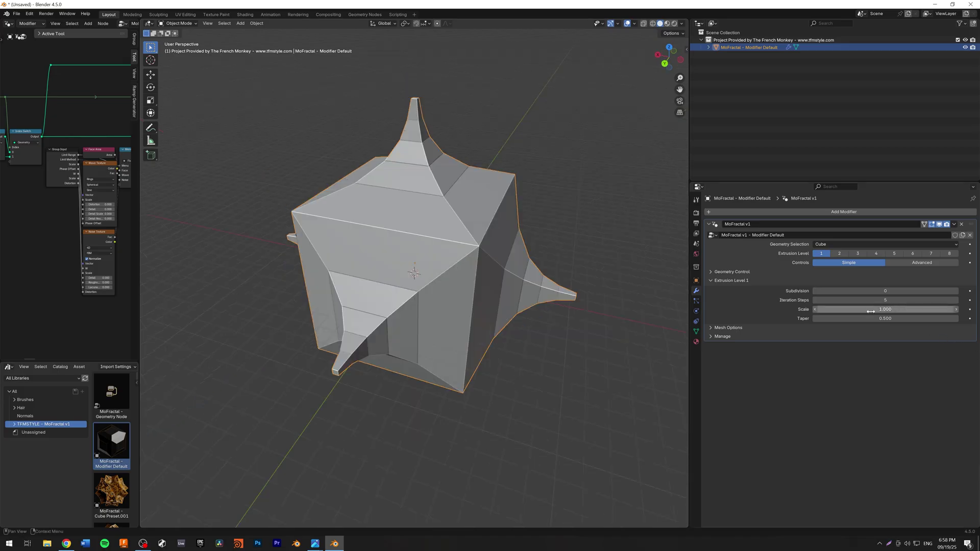
pyautogui.moveTo(869, 310); pyautogui.dragTo(903, 301)
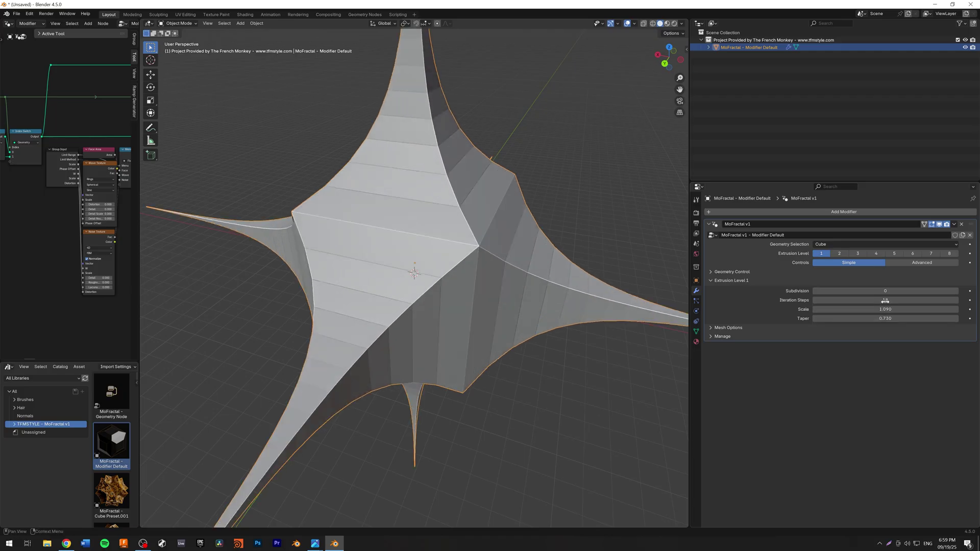
pyautogui.scroll(-3, 452, 232)
pyautogui.moveTo(452, 231); pyautogui.dragTo(435, 227, button='middle')
pyautogui.scroll(3, 435, 227)
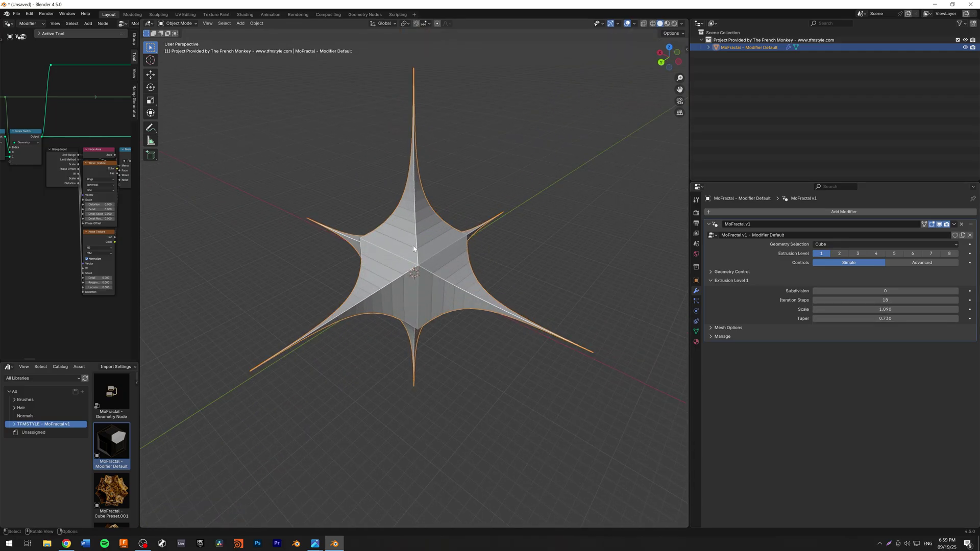
pyautogui.moveTo(870, 318); pyautogui.dragTo(898, 319)
pyautogui.click(820, 253)
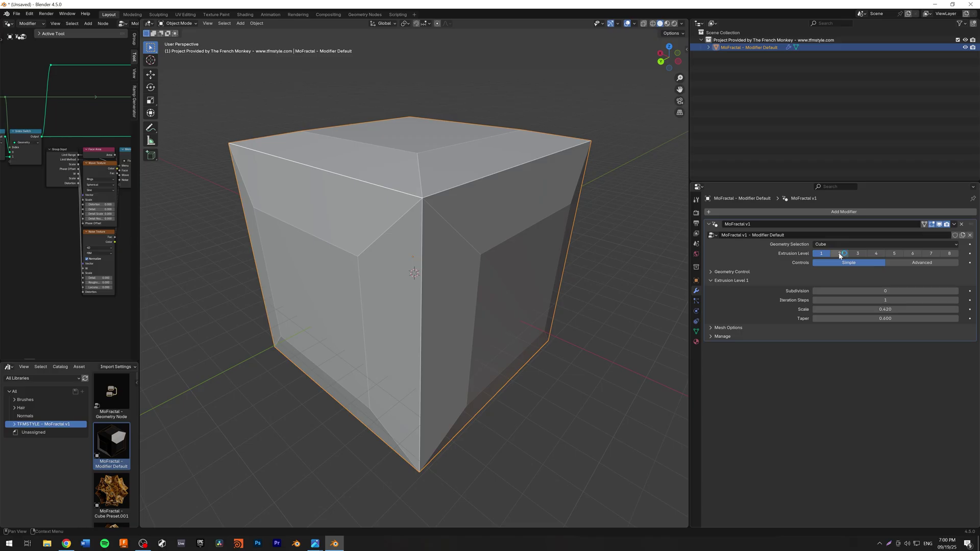
# Set the extrusion level to 2 and try subdivision 1 with more iteration steps in the Extrusion Level 2 settings.
pyautogui.click(841, 253)
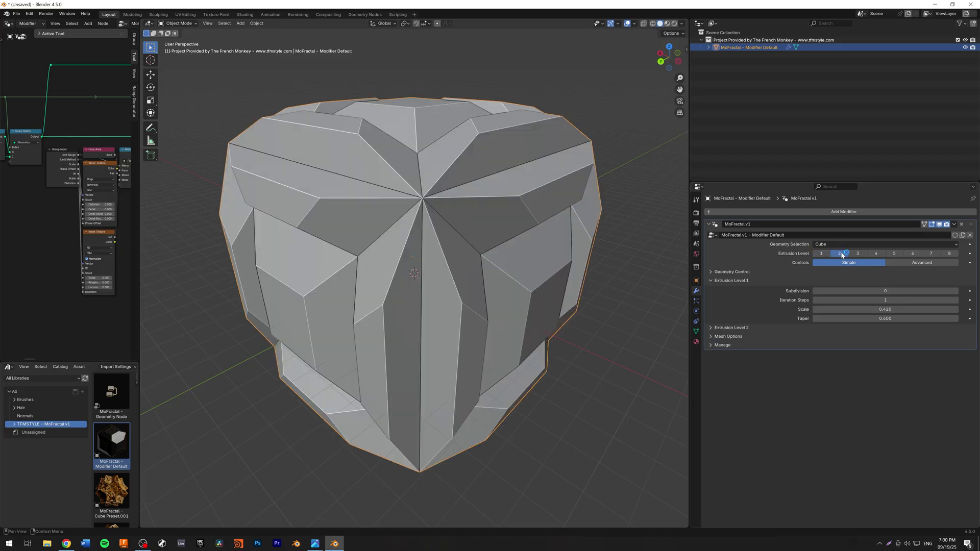
pyautogui.click(730, 281)
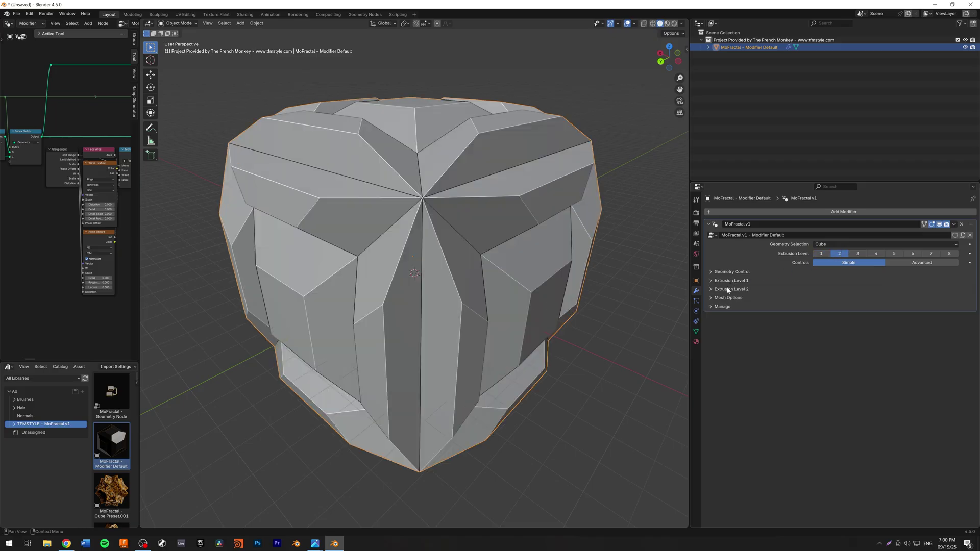
pyautogui.click(737, 289)
pyautogui.moveTo(436, 224); pyautogui.dragTo(508, 225, button='middle')
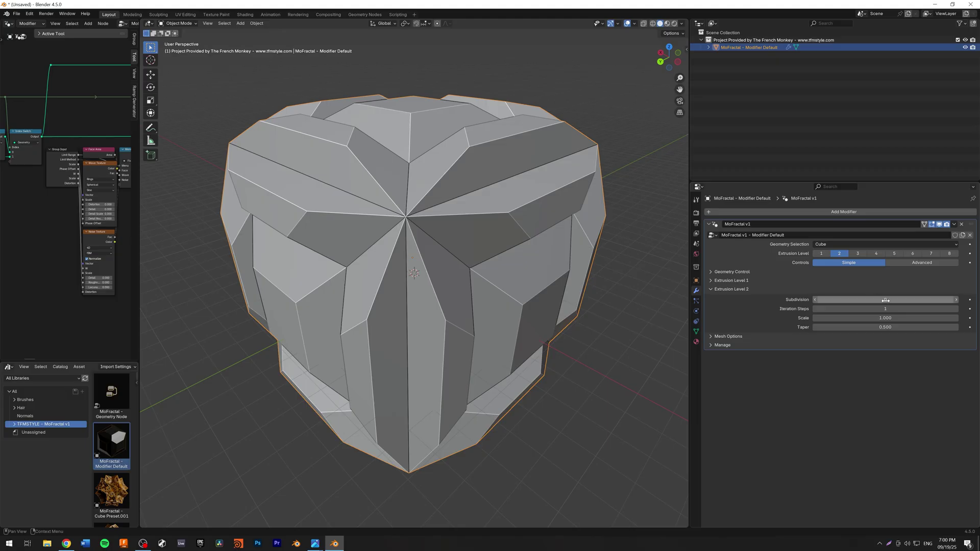
pyautogui.moveTo(876, 301); pyautogui.dragTo(876, 302)
pyautogui.moveTo(885, 300)
pyautogui.mouseDown()
pyautogui.moveTo(875, 300)
pyautogui.moveTo(895, 299)
pyautogui.mouseUp()
pyautogui.moveTo(885, 309); pyautogui.dragTo(914, 309)
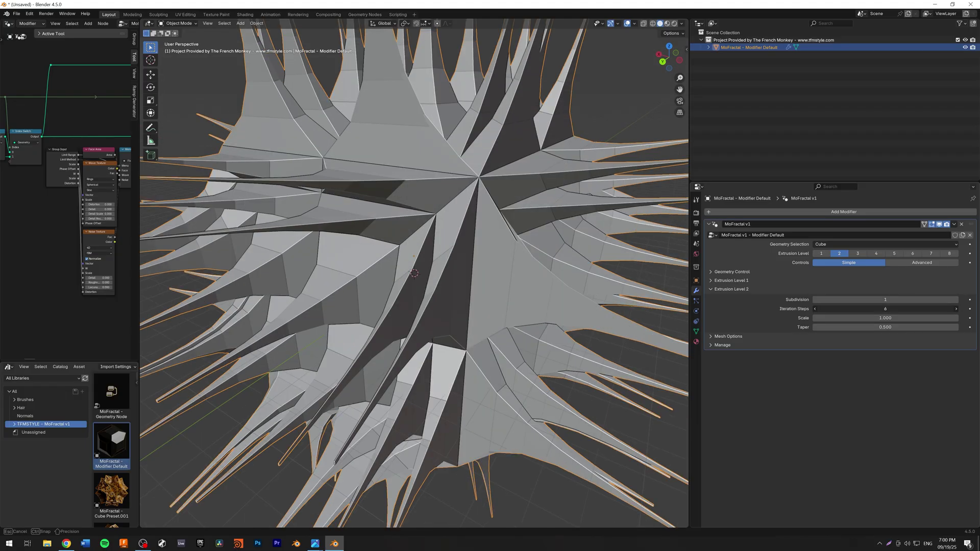
pyautogui.scroll(-10, 501, 204)
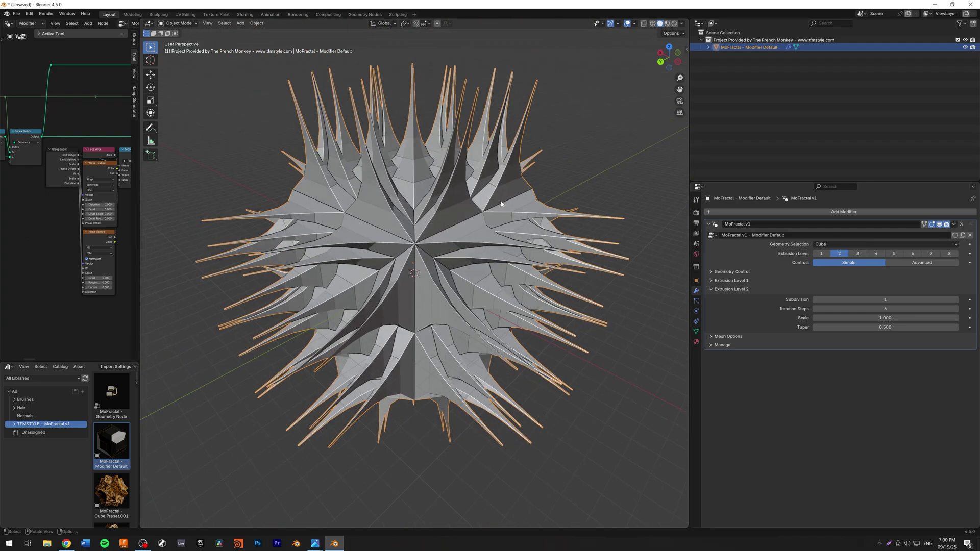
# Set Extrusion Level 2 to subdivision 0, 3 iteration steps, scale 0.100 and taper 0.890, and inspect the cube.
pyautogui.moveTo(885, 318)
pyautogui.mouseDown()
pyautogui.moveTo(849, 318)
pyautogui.moveTo(914, 327)
pyautogui.moveTo(880, 309)
pyautogui.moveTo(873, 318)
pyautogui.mouseUp()
pyautogui.moveTo(389, 230); pyautogui.dragTo(444, 207, button='middle')
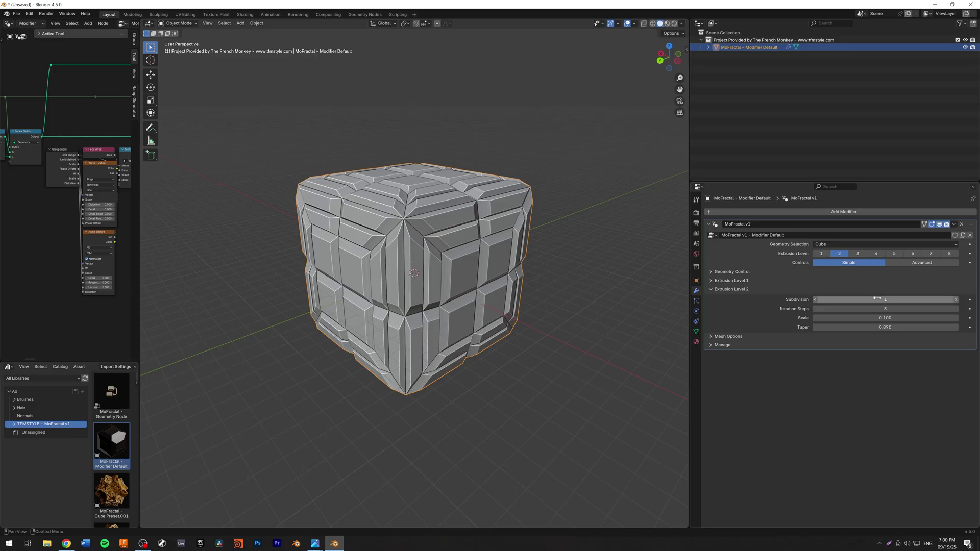
pyautogui.moveTo(885, 299); pyautogui.dragTo(870, 300)
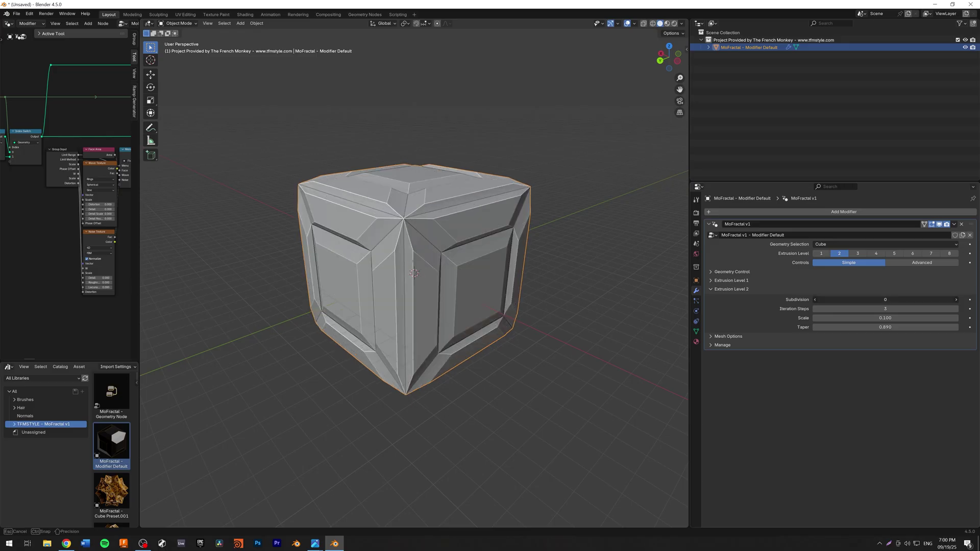
pyautogui.moveTo(437, 219); pyautogui.dragTo(455, 223, button='middle')
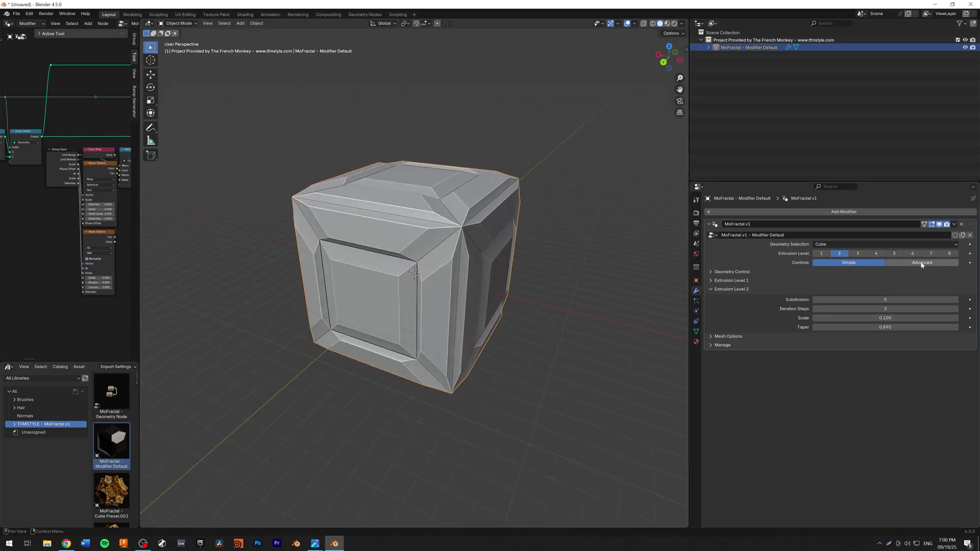
# Set the extrusion level to 3 and give Extrusion Level 3 two iteration steps, scale 0.050 and taper 0.850.
pyautogui.click(857, 254)
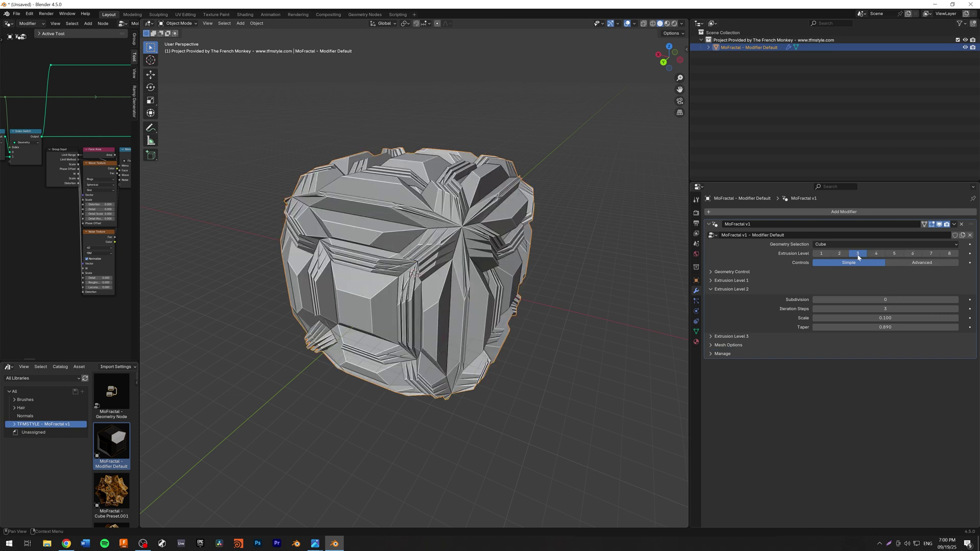
pyautogui.click(745, 289)
pyautogui.click(740, 298)
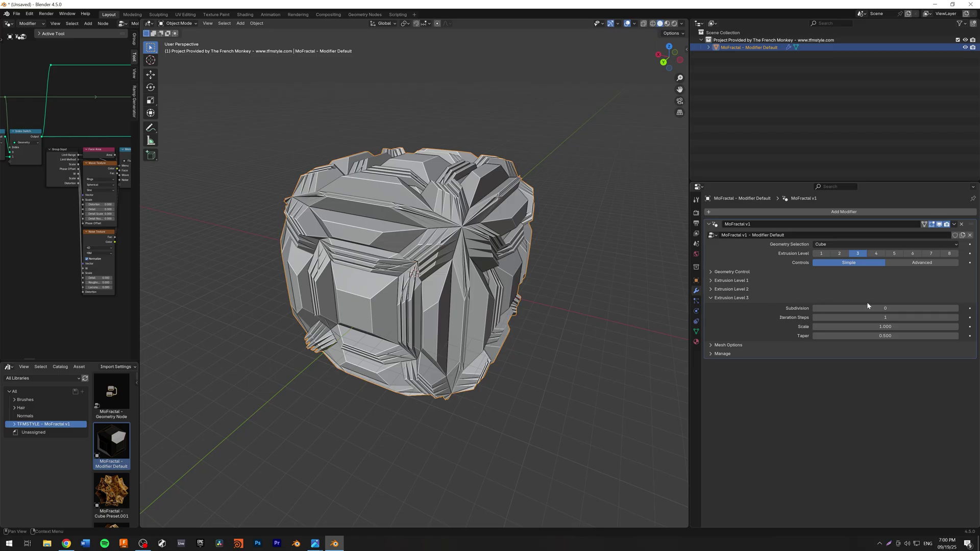
pyautogui.moveTo(472, 255); pyautogui.dragTo(462, 255, button='middle')
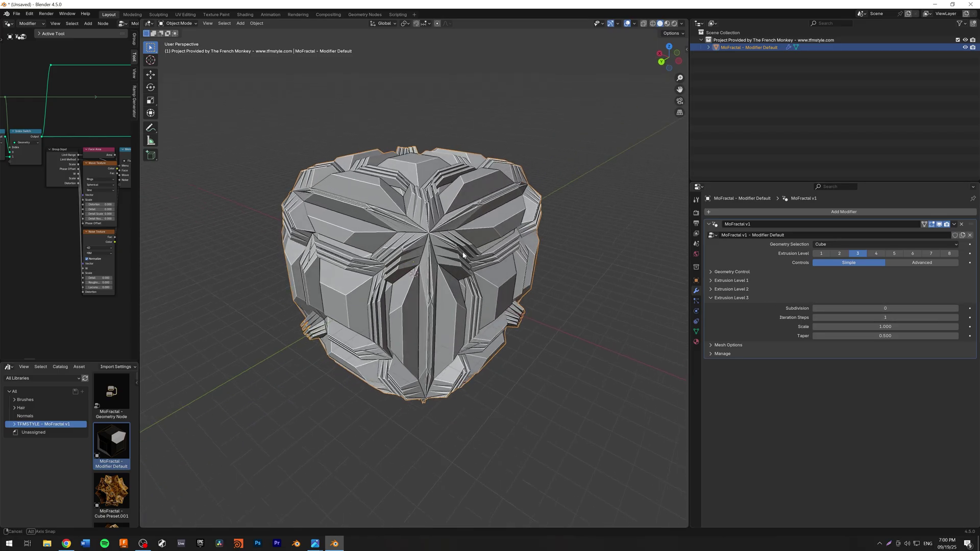
pyautogui.scroll(4, 447, 248)
pyautogui.scroll(-2, 447, 249)
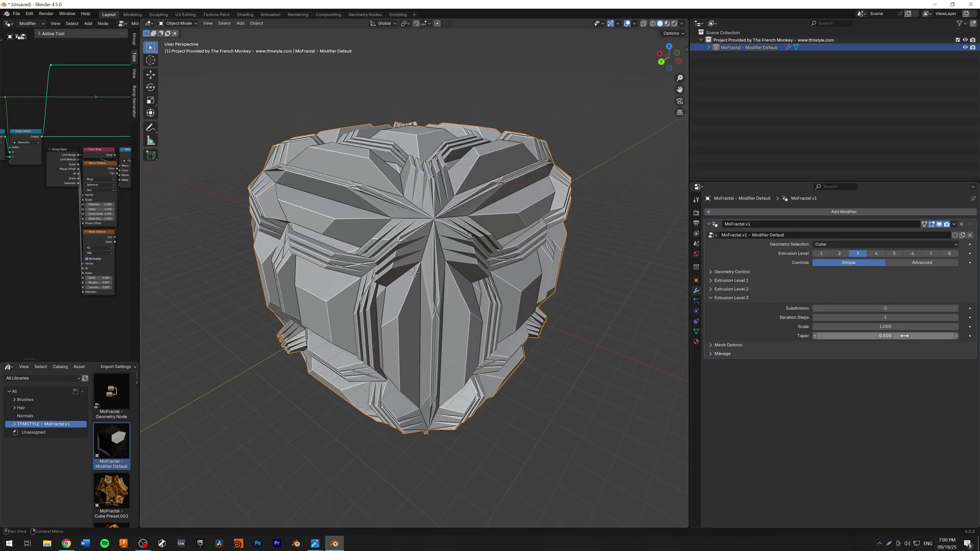
pyautogui.moveTo(886, 327)
pyautogui.mouseDown()
pyautogui.moveTo(819, 327)
pyautogui.moveTo(922, 337)
pyautogui.moveTo(899, 318)
pyautogui.moveTo(911, 317)
pyautogui.moveTo(886, 318)
pyautogui.moveTo(898, 318)
pyautogui.mouseUp()
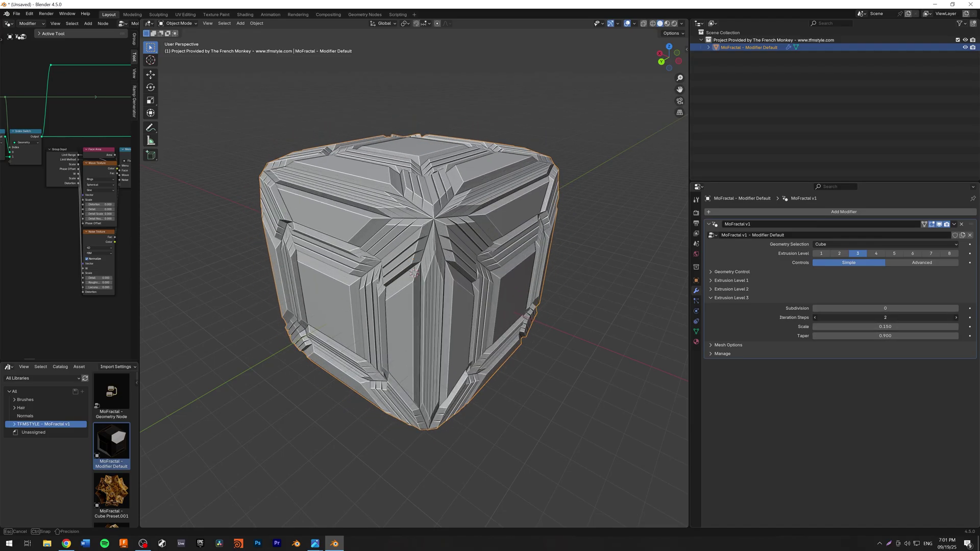
# Set the extrusion level to 4 and adjust the scale and taper in the Extrusion Level 4 settings.
pyautogui.click(875, 253)
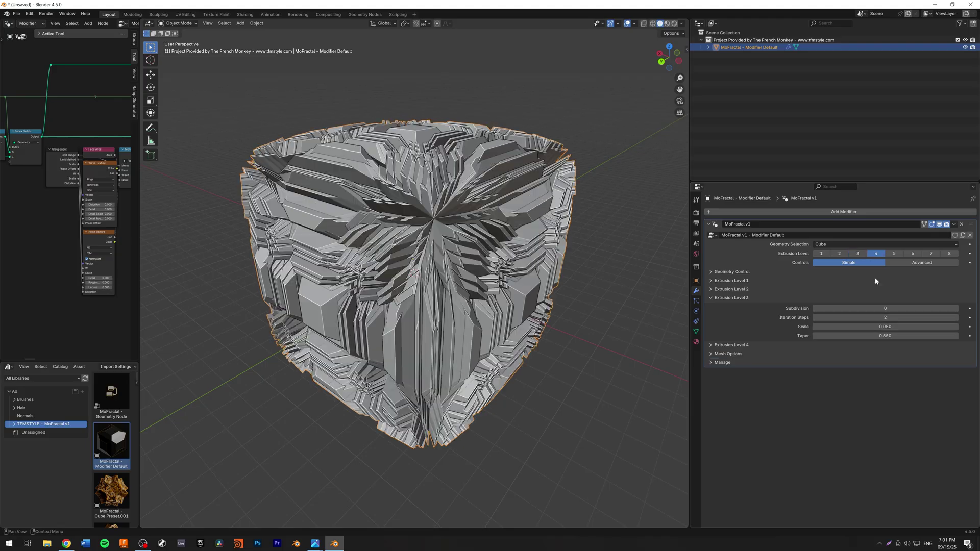
pyautogui.click(744, 297)
pyautogui.click(744, 306)
pyautogui.moveTo(886, 336)
pyautogui.mouseDown()
pyautogui.moveTo(865, 335)
pyautogui.moveTo(893, 343)
pyautogui.moveTo(883, 343)
pyautogui.mouseUp()
# Set the extrusion level to 5 and give Extrusion Level 5 a scale of 0.020 and a taper of 0.000.
pyautogui.click(894, 253)
pyautogui.click(740, 316)
pyautogui.moveTo(414, 274); pyautogui.dragTo(403, 177, button='middle')
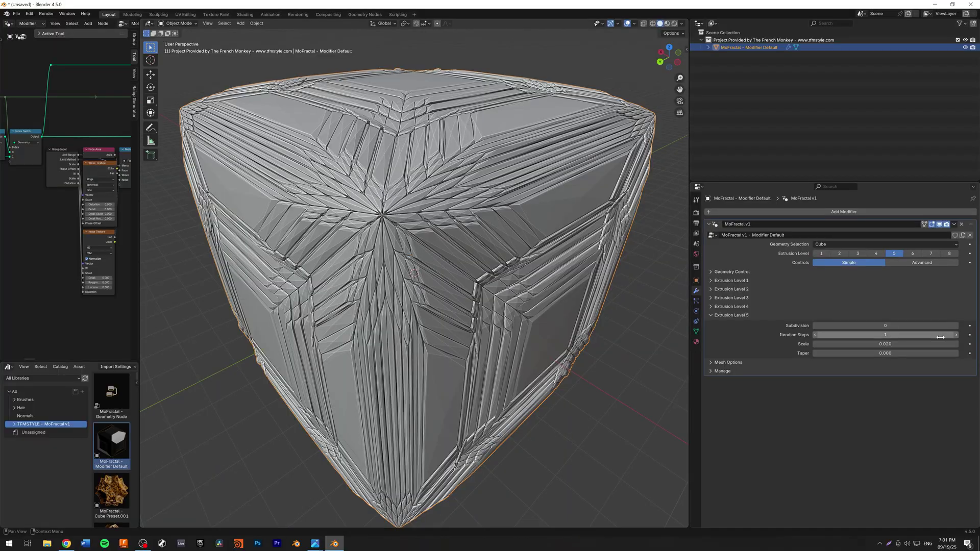
# Raise the subdivision of Extrusion Level 5 to 1 and inspect the cube's surface detail up close and from another side.
pyautogui.click(956, 326)
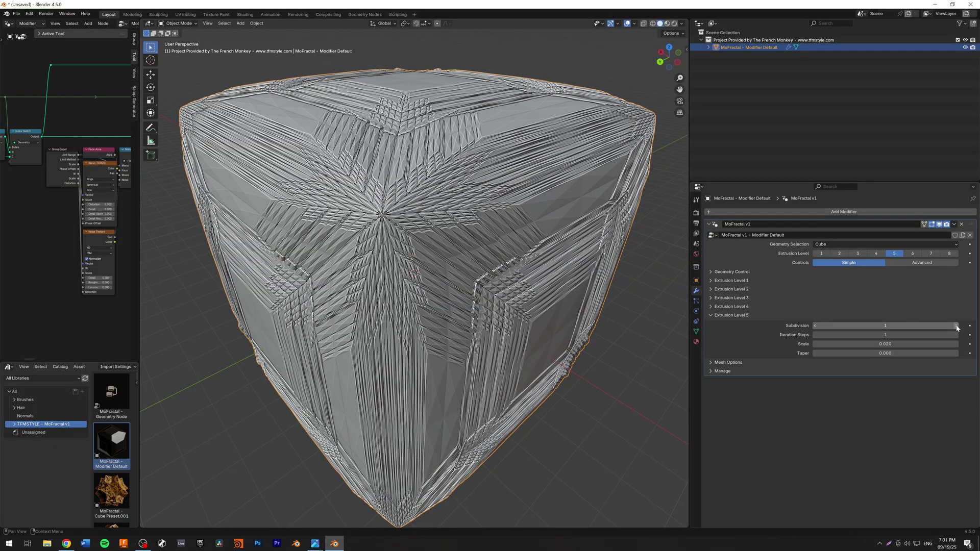
pyautogui.moveTo(457, 203); pyautogui.dragTo(485, 192, button='middle')
pyautogui.scroll(4, 421, 199)
pyautogui.scroll(-4, 498, 191)
pyautogui.scroll(-1, 484, 192)
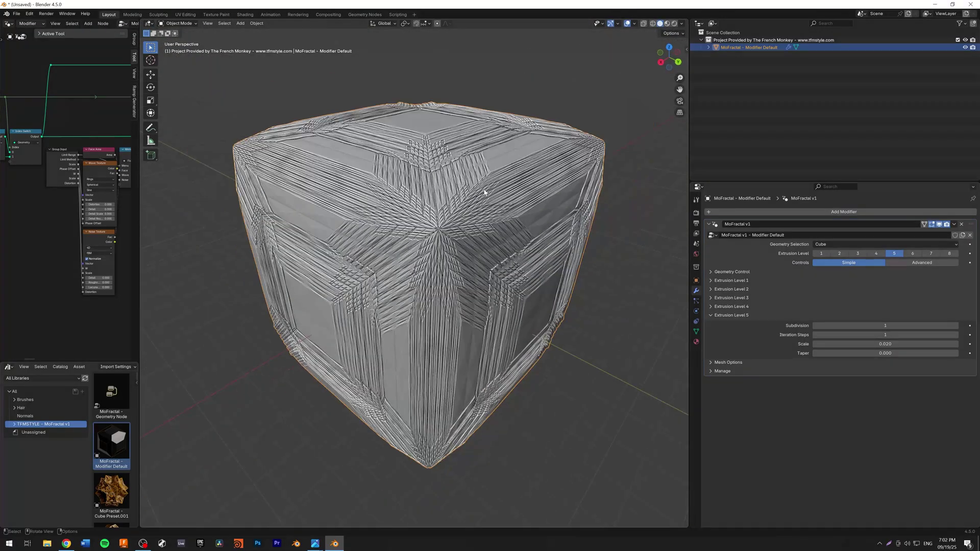
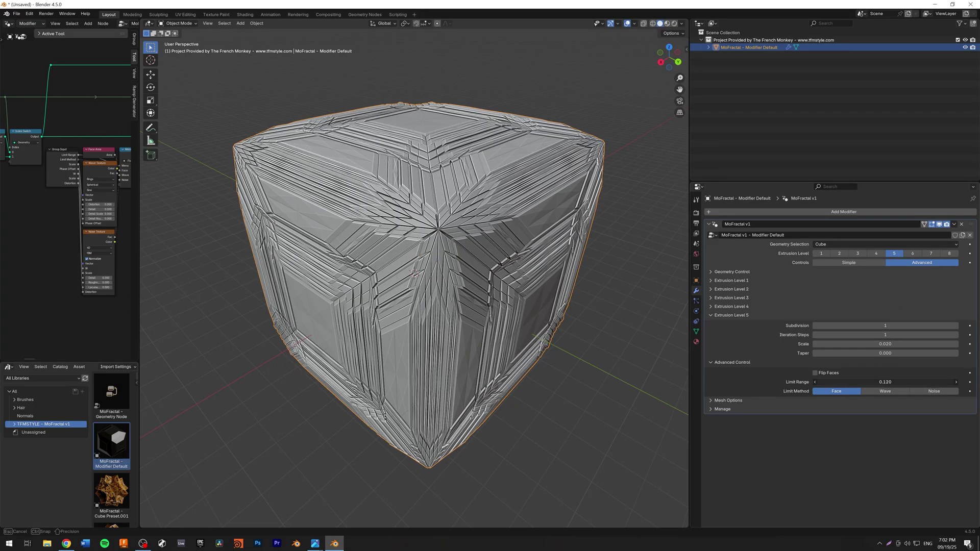
# Set the Extrusion Level 5 scale to 0.290, its taper to 0.210 and its limit range to 0.170.
pyautogui.moveTo(400, 258)
pyautogui.mouseDown(button='middle')
pyautogui.moveTo(445, 235)
pyautogui.moveTo(404, 251)
pyautogui.mouseUp(button='middle')
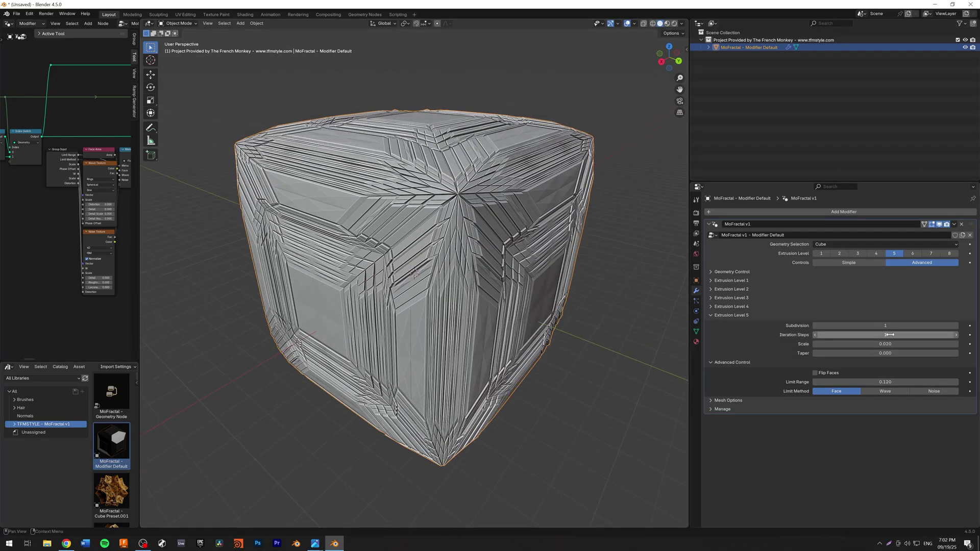
pyautogui.moveTo(885, 352); pyautogui.dragTo(907, 344)
pyautogui.moveTo(471, 206); pyautogui.dragTo(480, 214, button='middle')
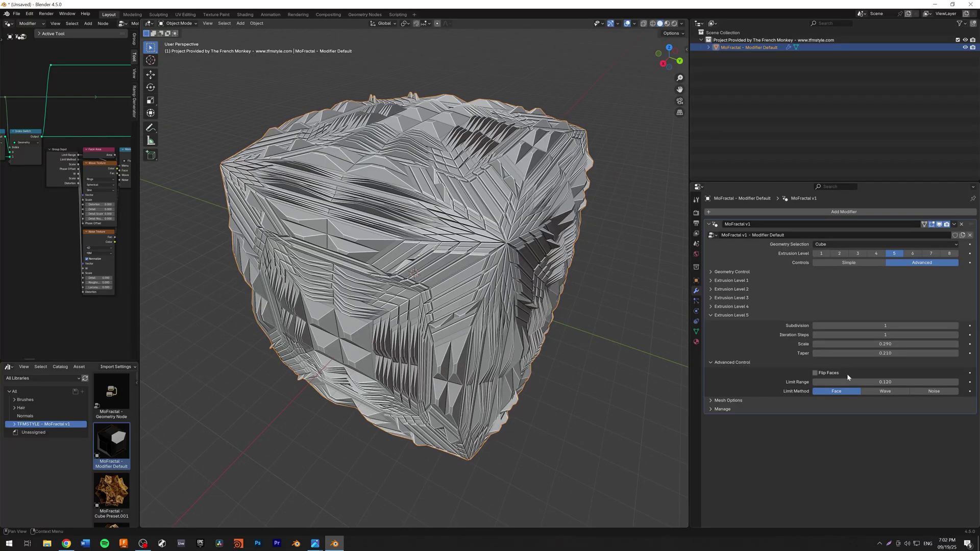
pyautogui.moveTo(847, 381); pyautogui.dragTo(854, 382)
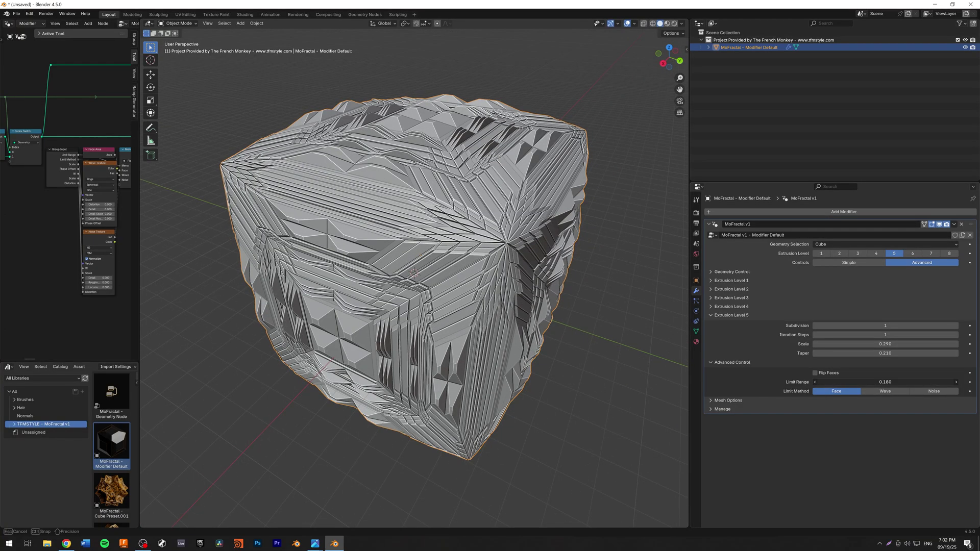
pyautogui.moveTo(854, 382)
pyautogui.mouseDown()
pyautogui.moveTo(832, 381)
pyautogui.moveTo(853, 382)
pyautogui.mouseUp()
pyautogui.moveTo(388, 307); pyautogui.dragTo(476, 297, button='middle')
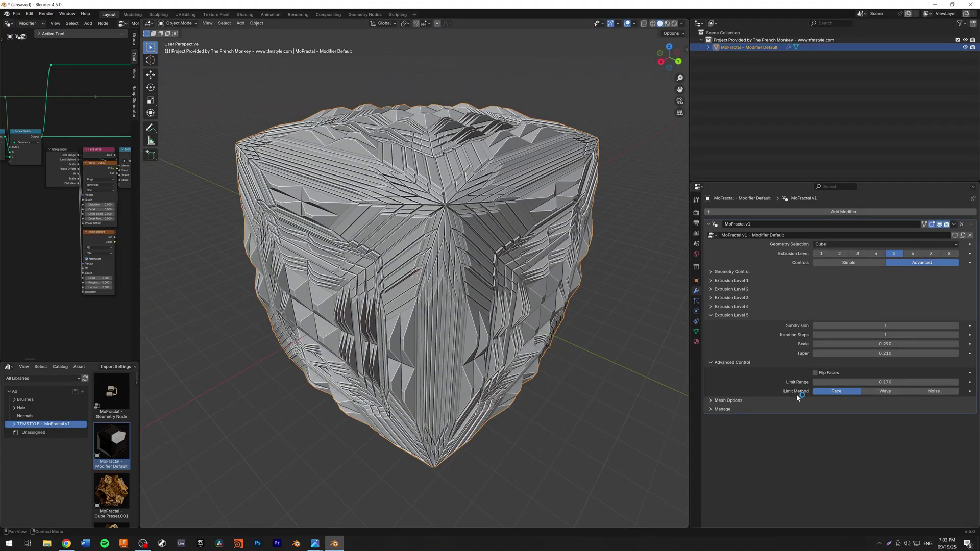
# Switch the Extrusion Level 5 limit method to Wave, adjust the wave scale and set the phase offset to 4.190.
pyautogui.click(886, 392)
pyautogui.moveTo(877, 400); pyautogui.dragTo(976, 409)
pyautogui.moveTo(885, 400)
pyautogui.mouseDown()
pyautogui.moveTo(848, 400)
pyautogui.moveTo(921, 410)
pyautogui.moveTo(891, 410)
pyautogui.mouseUp()
pyautogui.moveTo(440, 176); pyautogui.dragTo(406, 207, button='middle')
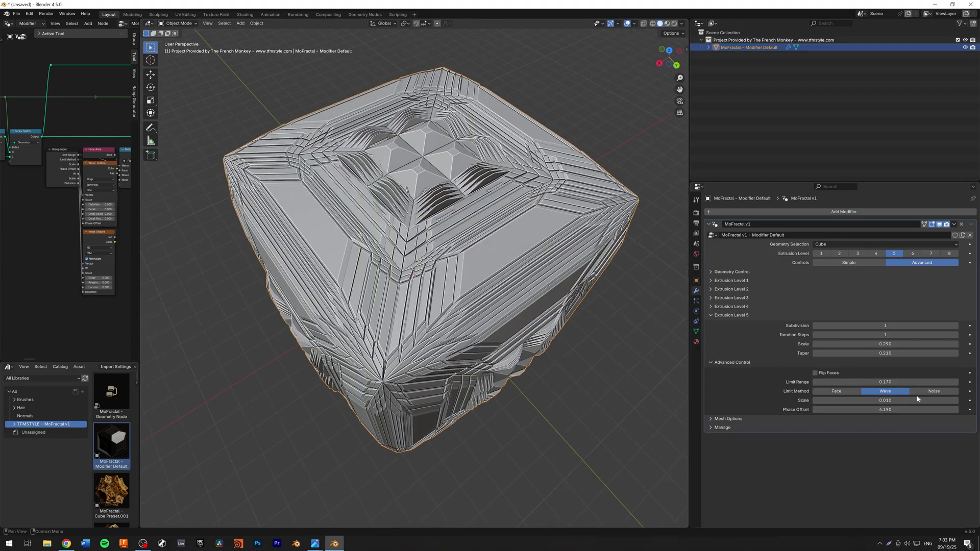
# Switch the Extrusion Level 5 limit method to Noise and vary the noise distortion and scale.
pyautogui.click(930, 392)
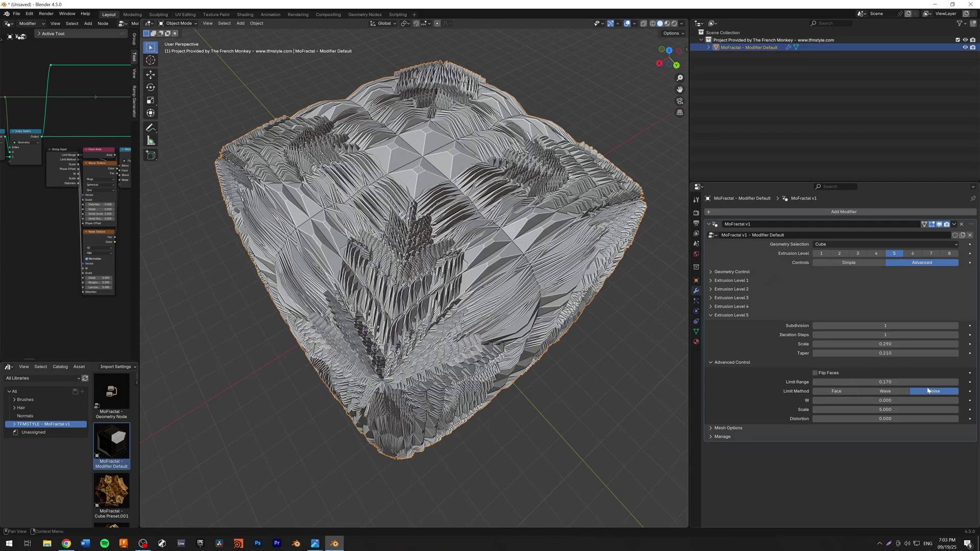
pyautogui.moveTo(559, 292); pyautogui.dragTo(651, 303, button='middle')
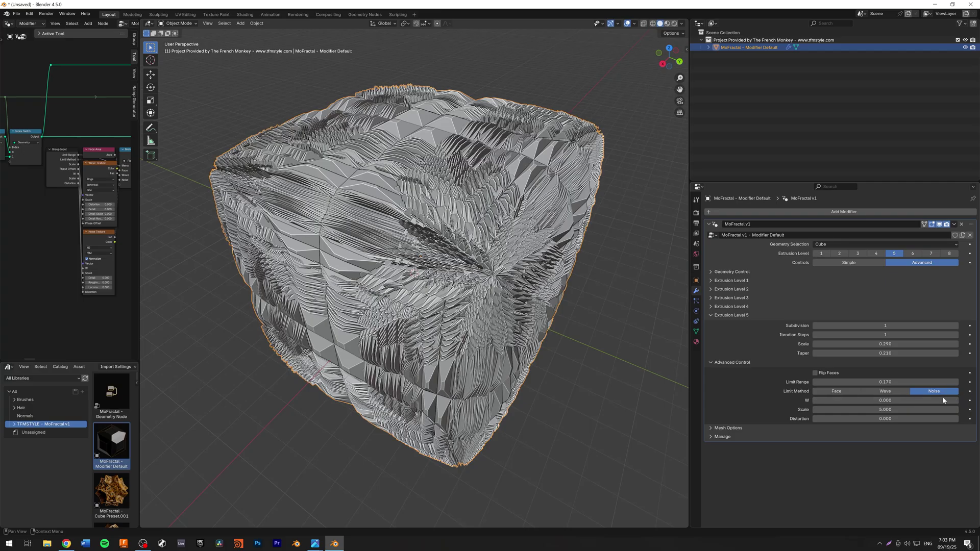
pyautogui.moveTo(892, 418); pyautogui.dragTo(898, 419)
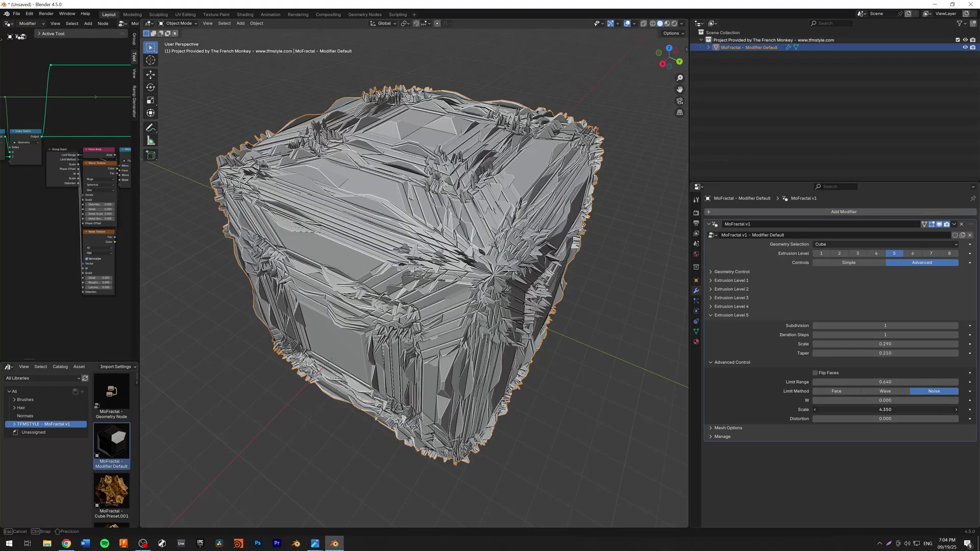
pyautogui.moveTo(891, 409); pyautogui.dragTo(835, 409)
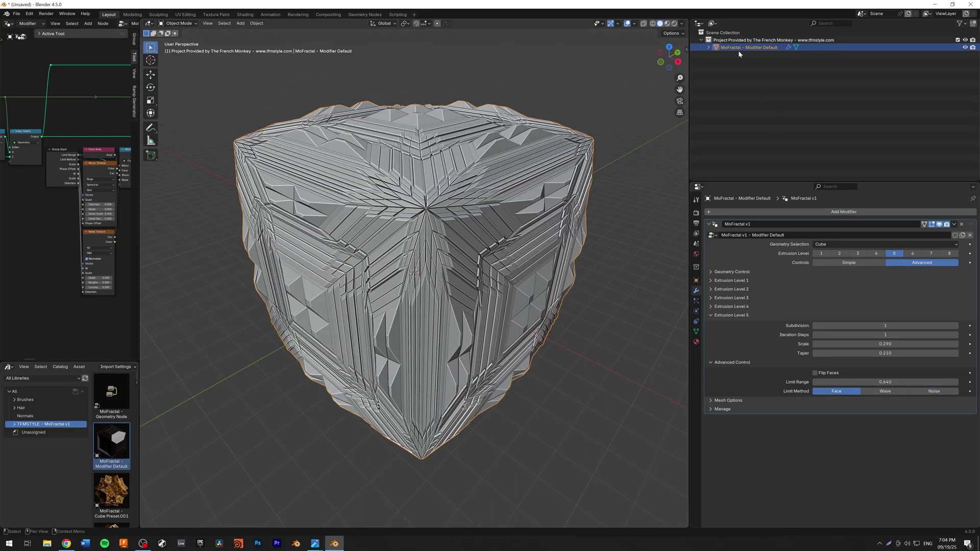
# Replace the fractal cube in the scene with the MoFractal Cube Preset.018 asset from the library.
pyautogui.press('Delete')
pyautogui.moveTo(140, 265); pyautogui.dragTo(419, 266)
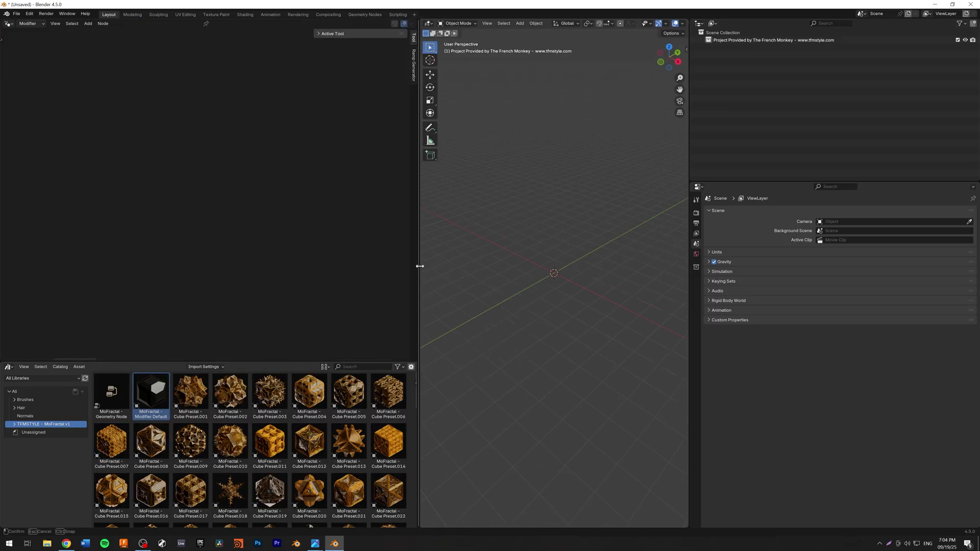
pyautogui.moveTo(315, 362); pyautogui.dragTo(312, 131)
pyautogui.moveTo(226, 253); pyautogui.dragTo(575, 329)
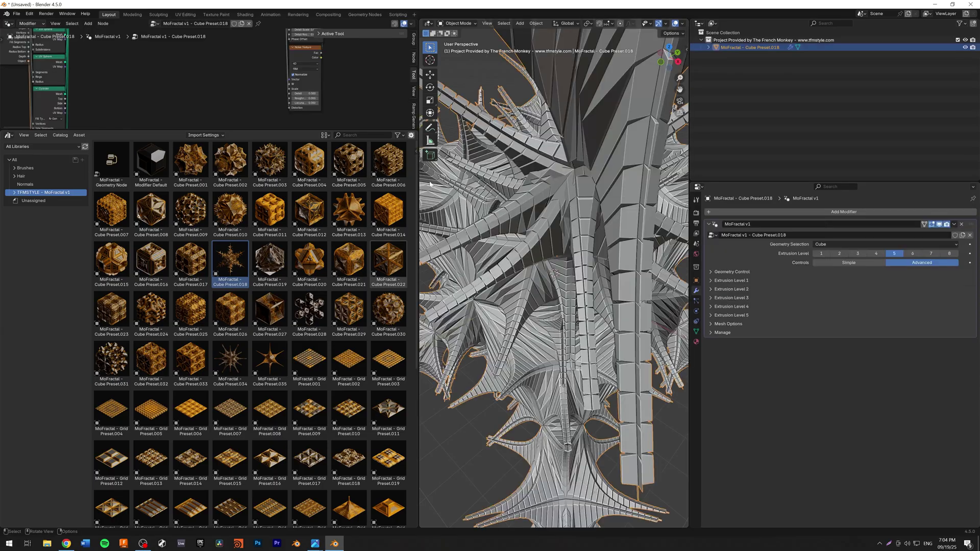
pyautogui.moveTo(417, 175); pyautogui.dragTo(181, 174)
# Try Flip Faces on and off in Extrusion Level 3 while viewing the preset's surface up close.
pyautogui.scroll(-4, 423, 235)
pyautogui.moveTo(434, 250); pyautogui.dragTo(509, 237, button='middle')
pyautogui.moveTo(440, 224); pyautogui.dragTo(449, 229, button='middle')
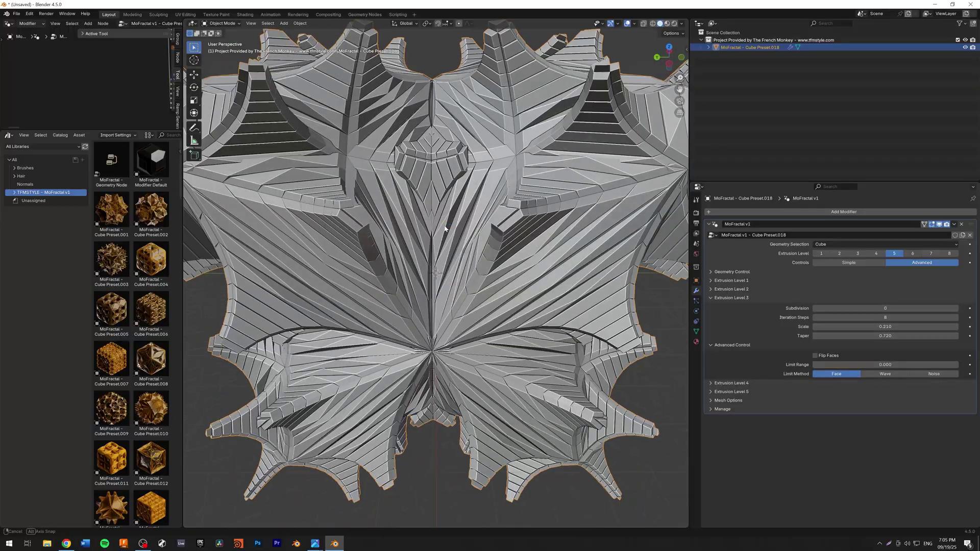
pyautogui.scroll(2, 488, 223)
pyautogui.moveTo(531, 223)
pyautogui.mouseDown(button='middle')
pyautogui.moveTo(545, 219)
pyautogui.moveTo(521, 223)
pyautogui.mouseUp(button='middle')
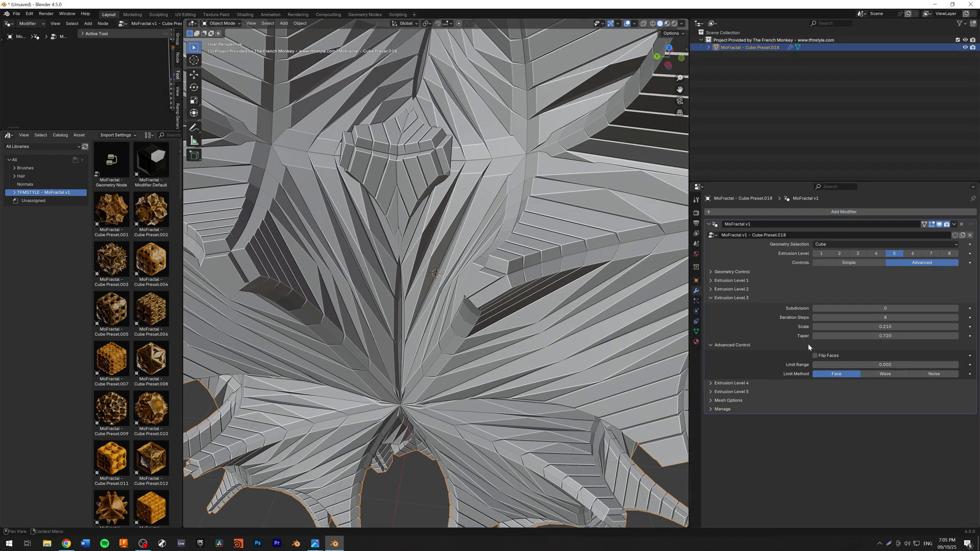
pyautogui.click(815, 356)
pyautogui.scroll(-5, 489, 277)
pyautogui.moveTo(489, 277); pyautogui.dragTo(464, 187, button='middle')
pyautogui.scroll(5, 544, 201)
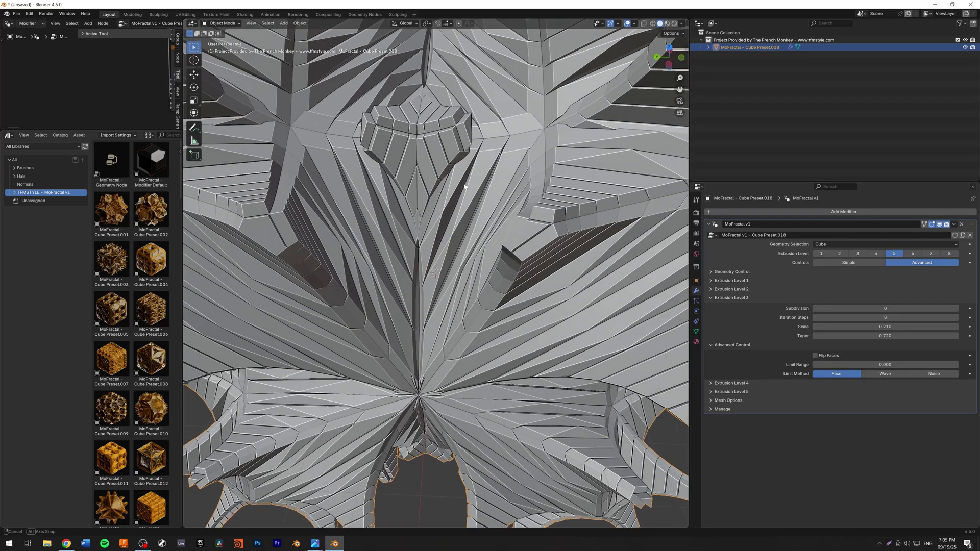
pyautogui.moveTo(530, 231); pyautogui.dragTo(536, 229, button='middle')
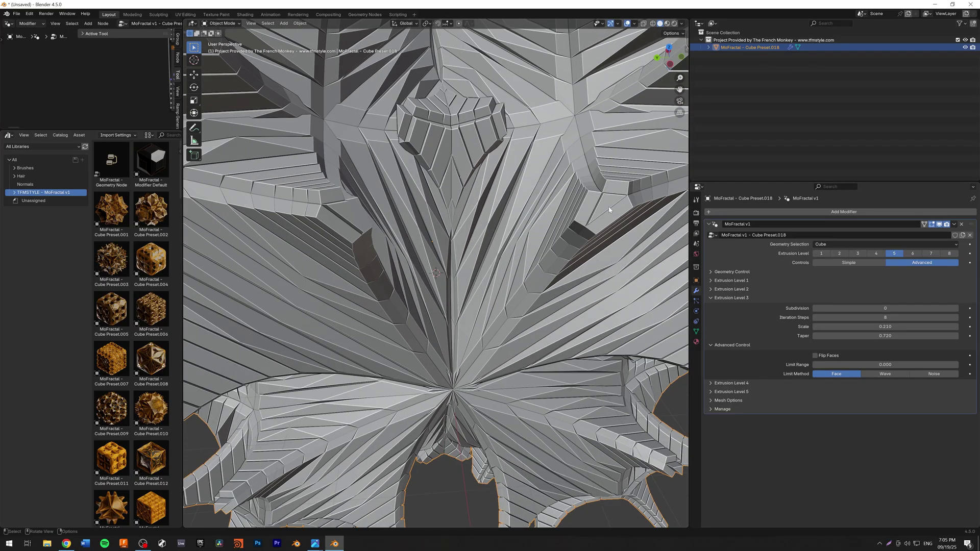
pyautogui.click(816, 356)
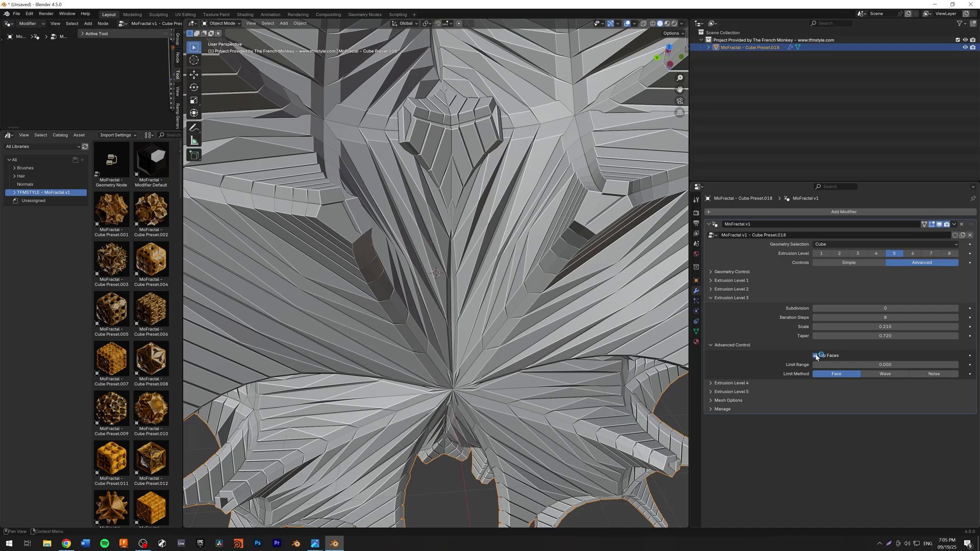
pyautogui.click(815, 356)
# Set the limit range of Extrusion Level 3 to 5.280 with the Face method and close that level's settings.
pyautogui.scroll(-4, 510, 265)
pyautogui.moveTo(472, 258); pyautogui.dragTo(488, 199, button='middle')
pyautogui.scroll(-1, 495, 243)
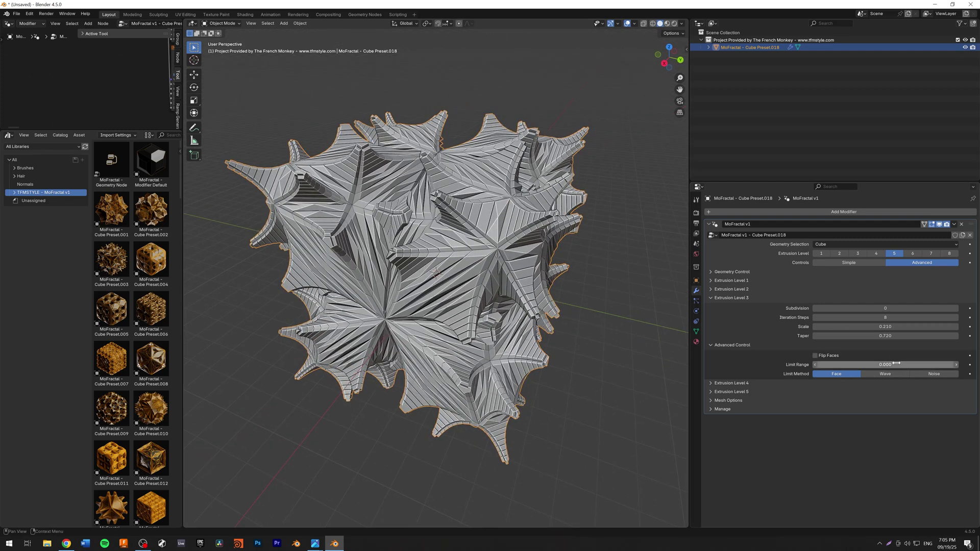
pyautogui.moveTo(883, 364); pyautogui.dragTo(928, 364)
pyautogui.moveTo(593, 280); pyautogui.dragTo(296, 185, button='middle')
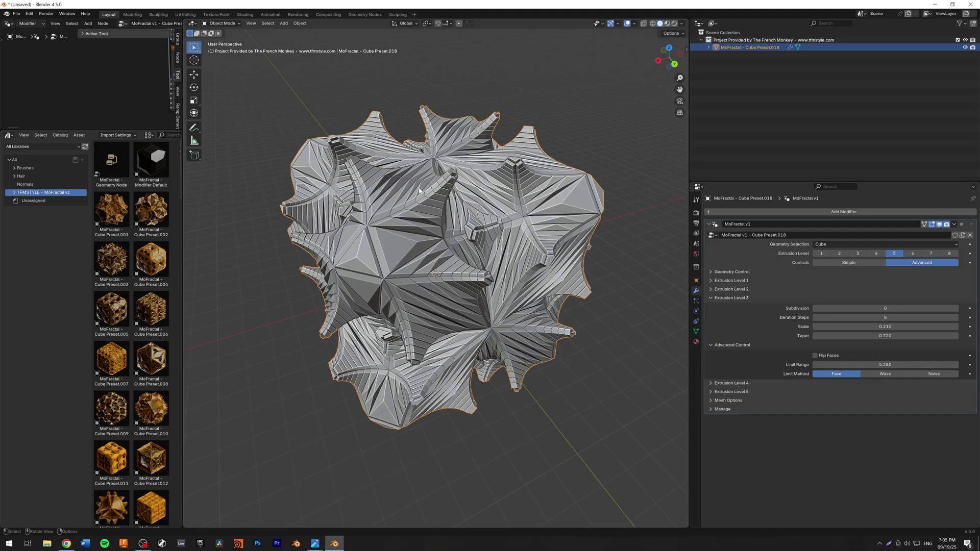
pyautogui.click(730, 298)
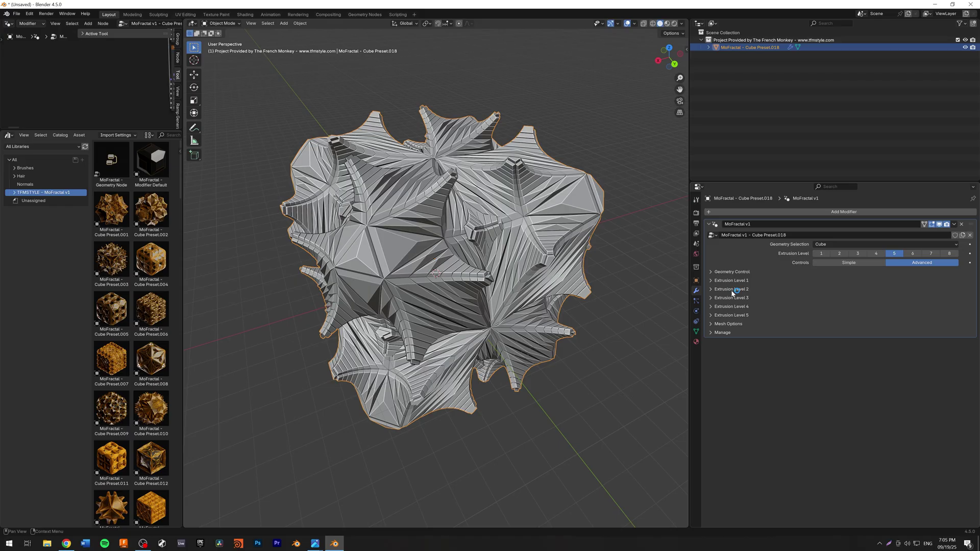
# Set the mesh subdivision to 1 in Mesh Options and enable Shade Smooth for the fractal.
pyautogui.click(730, 326)
pyautogui.moveTo(423, 199); pyautogui.dragTo(526, 205, button='middle')
pyautogui.moveTo(956, 346); pyautogui.dragTo(956, 346)
pyautogui.moveTo(638, 307); pyautogui.dragTo(495, 203, button='middle')
pyautogui.scroll(4, 466, 238)
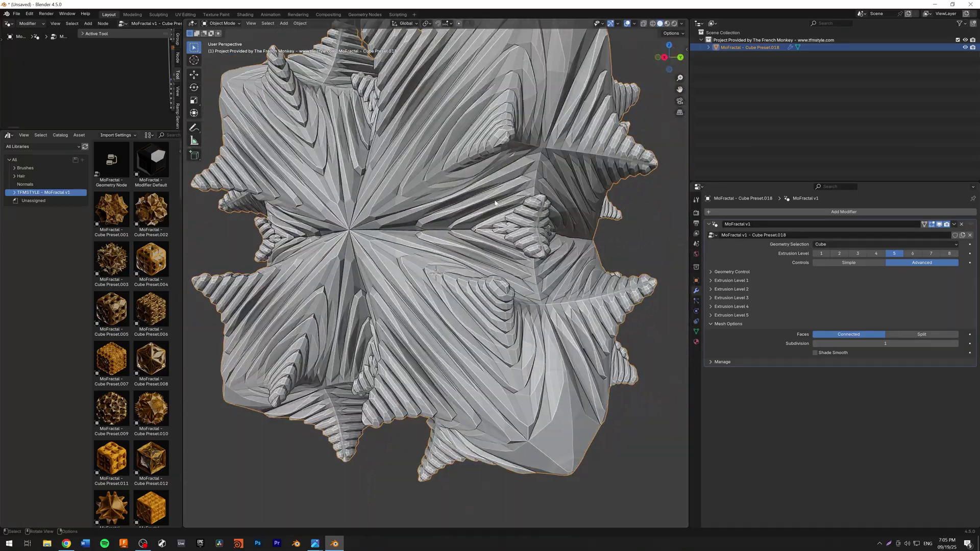
pyautogui.click(815, 353)
pyautogui.moveTo(510, 191); pyautogui.dragTo(540, 222, button='middle')
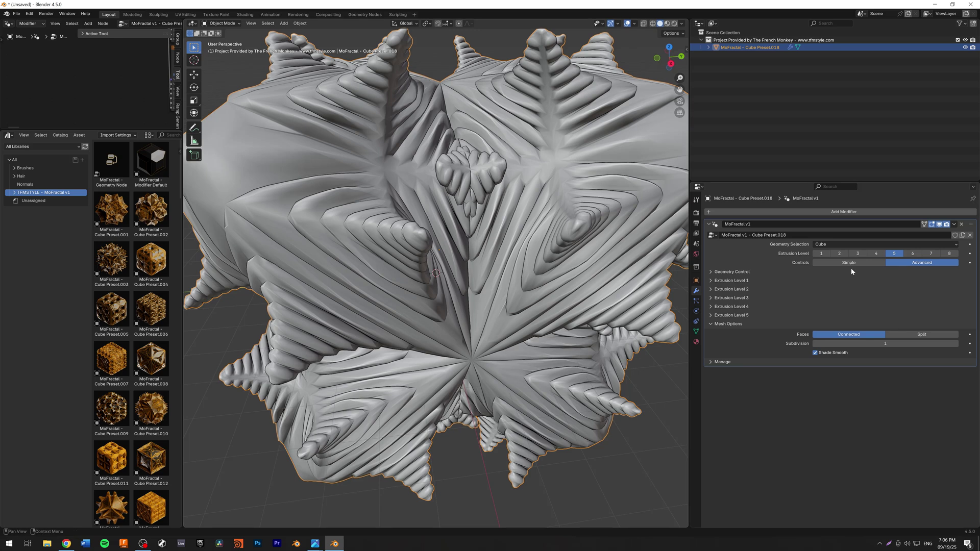
pyautogui.click(850, 212)
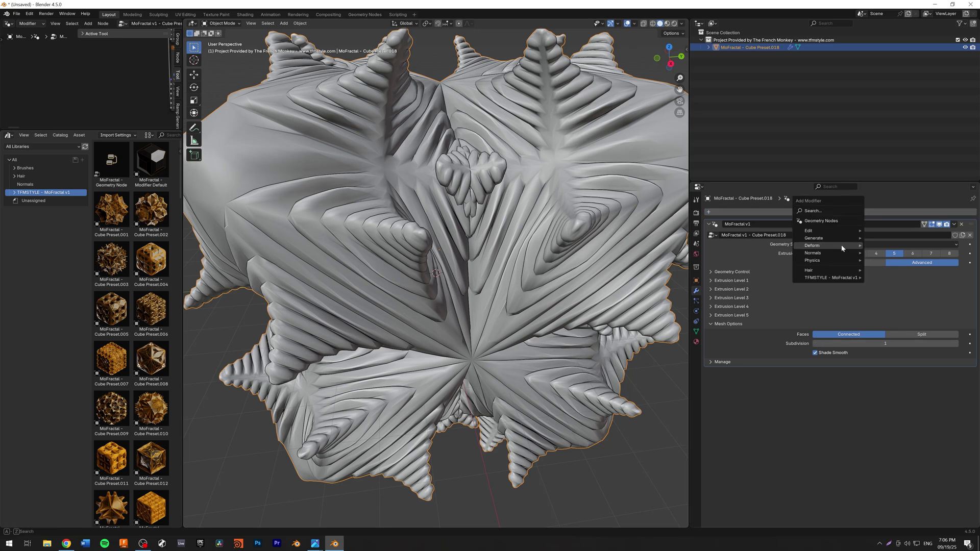
pyautogui.moveTo(847, 241)
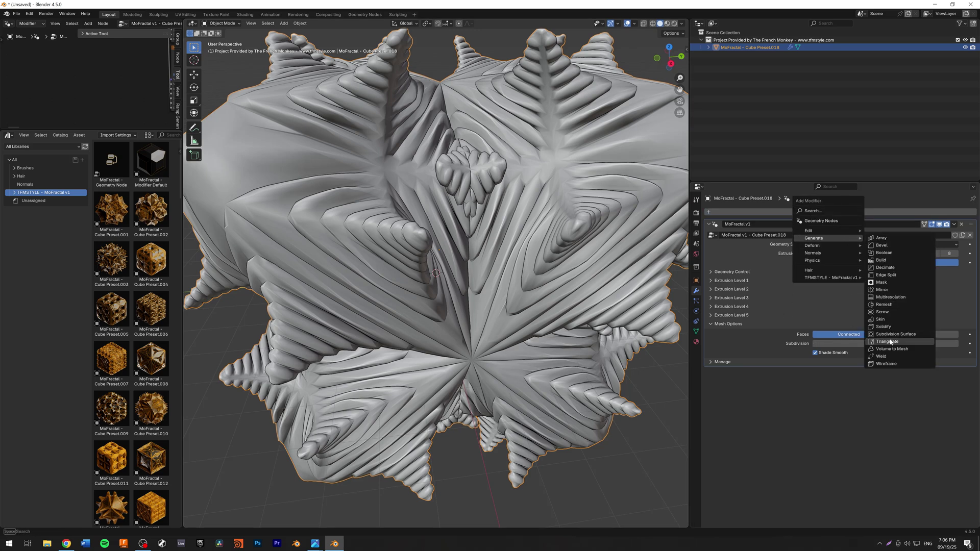
pyautogui.moveTo(462, 220); pyautogui.dragTo(399, 215, button='middle')
pyautogui.scroll(-3, 408, 199)
pyautogui.moveTo(434, 137); pyautogui.dragTo(541, 188, button='middle')
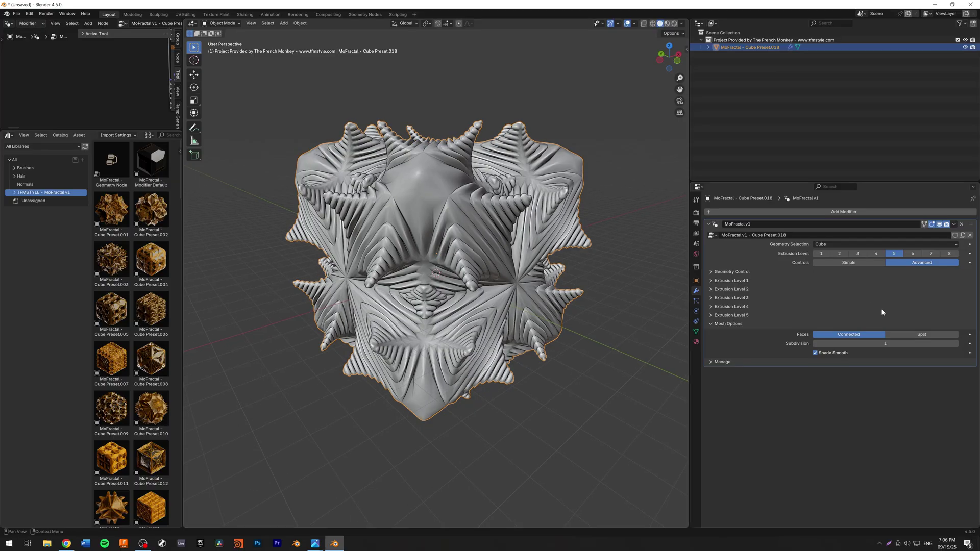
# Set the mesh subdivision to 0 and switch the faces from Connected to Split.
pyautogui.moveTo(878, 344); pyautogui.dragTo(873, 337)
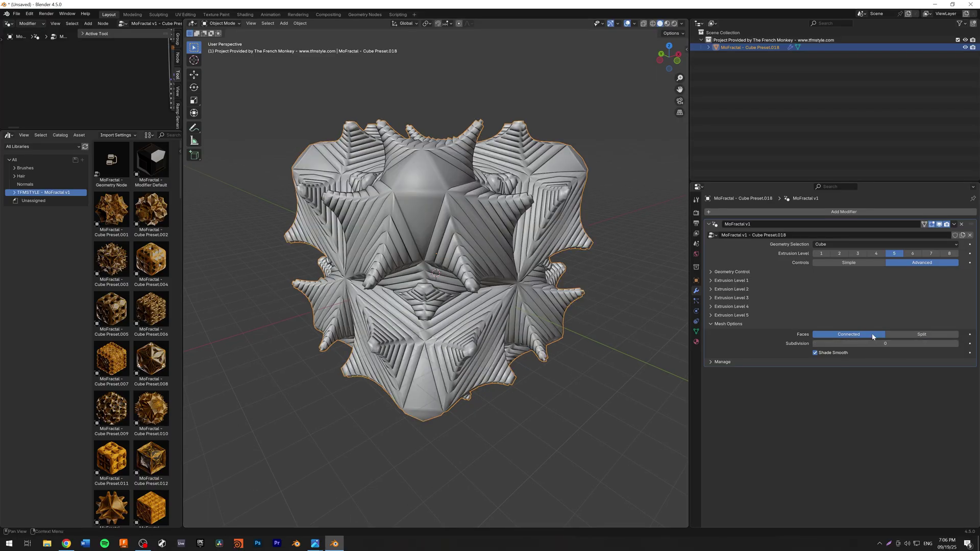
pyautogui.click(924, 335)
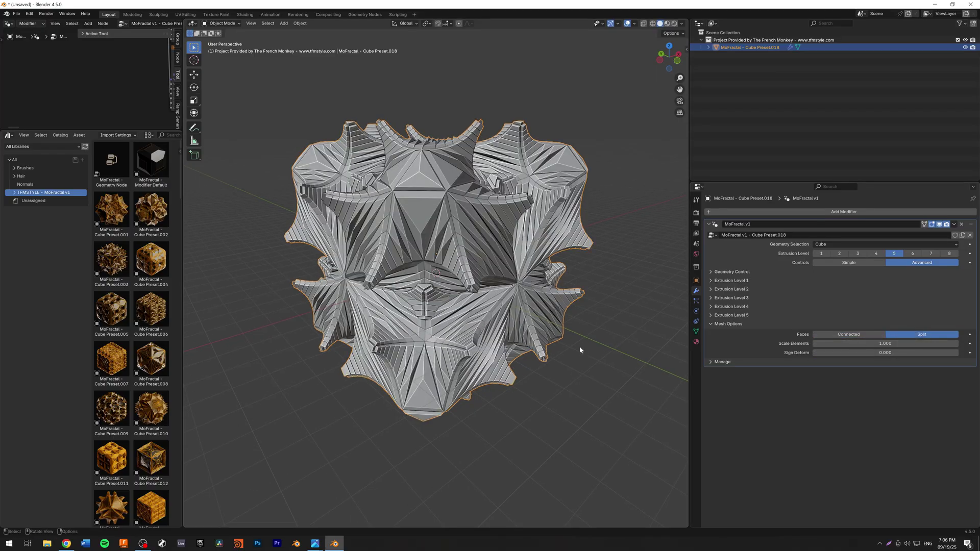
pyautogui.moveTo(436, 235); pyautogui.dragTo(489, 216, button='middle')
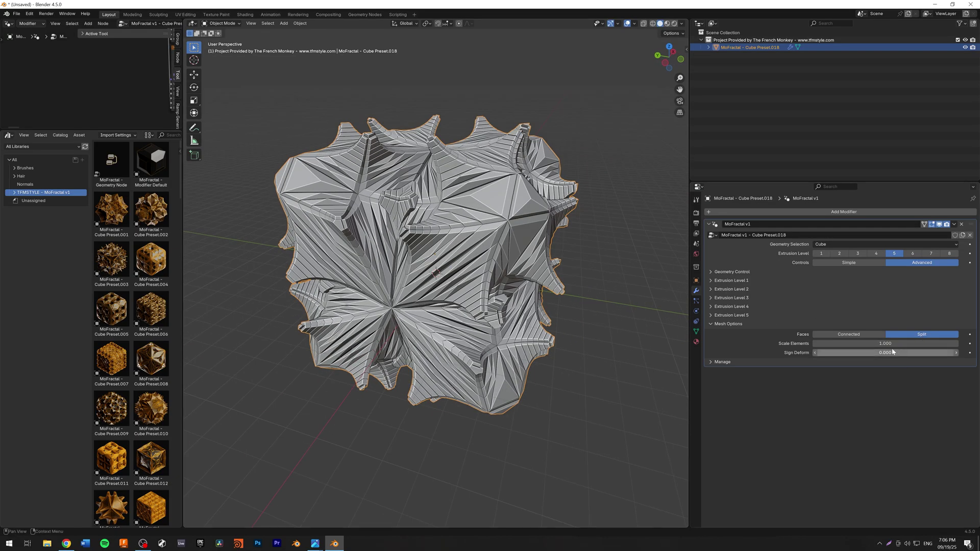
# Set Scale Elements to 0.960 and Sign Deform to -9.100 for the split faces.
pyautogui.moveTo(888, 344); pyautogui.dragTo(946, 352)
pyautogui.scroll(6, 535, 219)
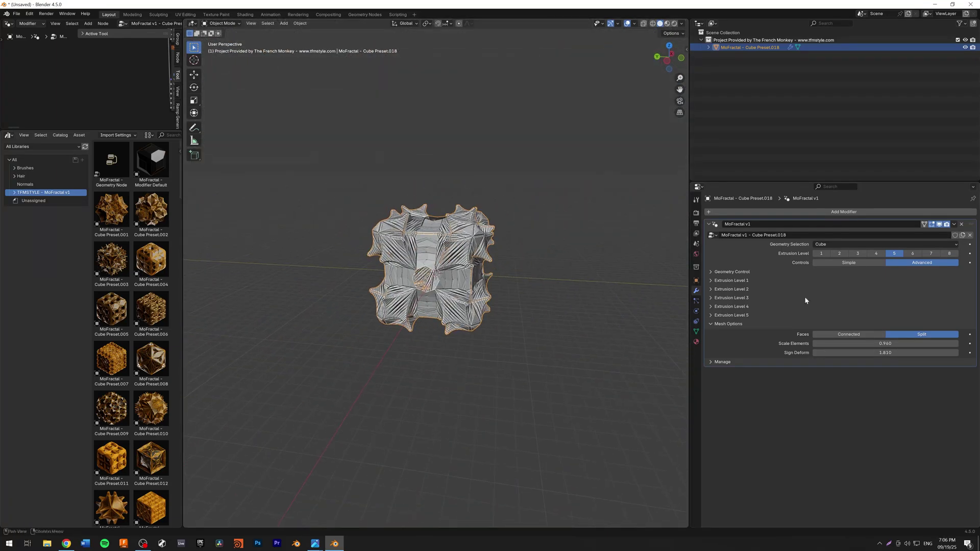
pyautogui.moveTo(879, 353); pyautogui.dragTo(712, 353)
pyautogui.scroll(4, 446, 267)
pyautogui.moveTo(447, 266); pyautogui.dragTo(497, 225, button='middle')
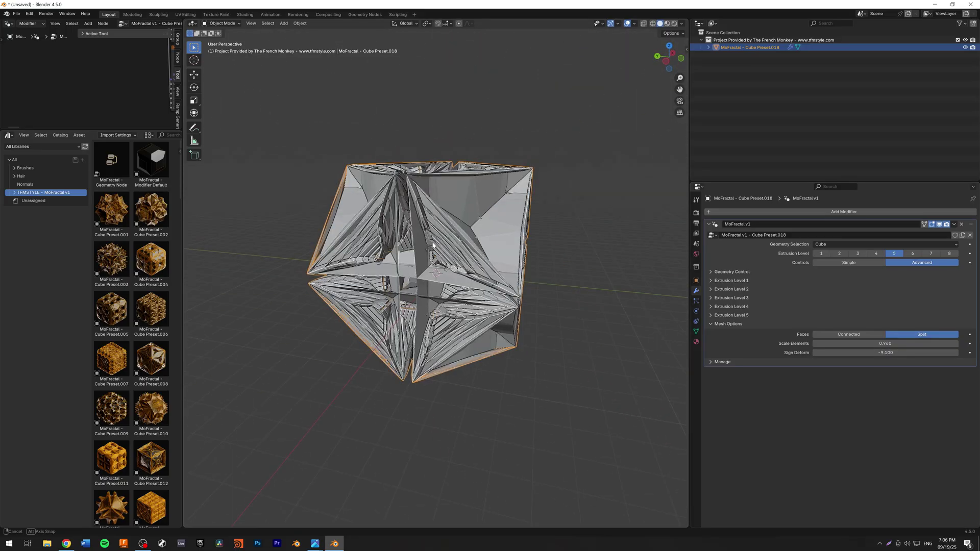
# Reduce the fractal's extrusion level to 3 and view the simplified shape from another side.
pyautogui.click(874, 254)
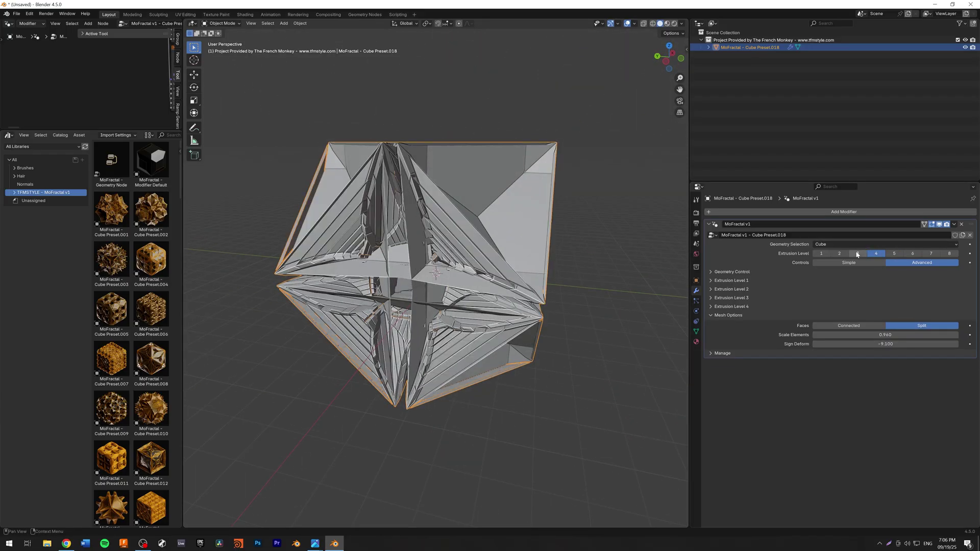
pyautogui.click(857, 254)
pyautogui.moveTo(461, 215); pyautogui.dragTo(471, 211, button='middle')
pyautogui.moveTo(587, 219); pyautogui.dragTo(675, 188, button='middle')
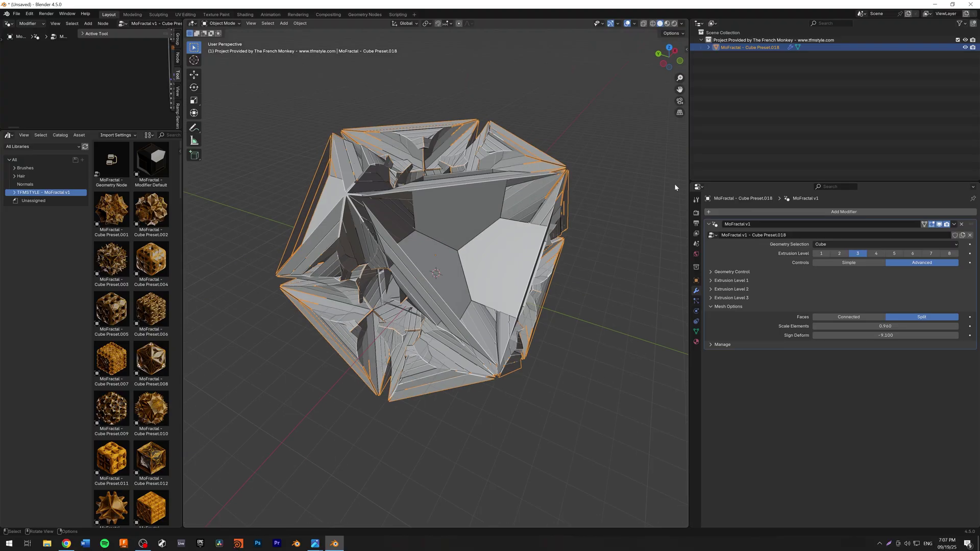
# Add a Wireframe modifier after the MoFractal modifier, deselect the object and inspect the wire structure up close.
pyautogui.click(709, 224)
pyautogui.click(760, 213)
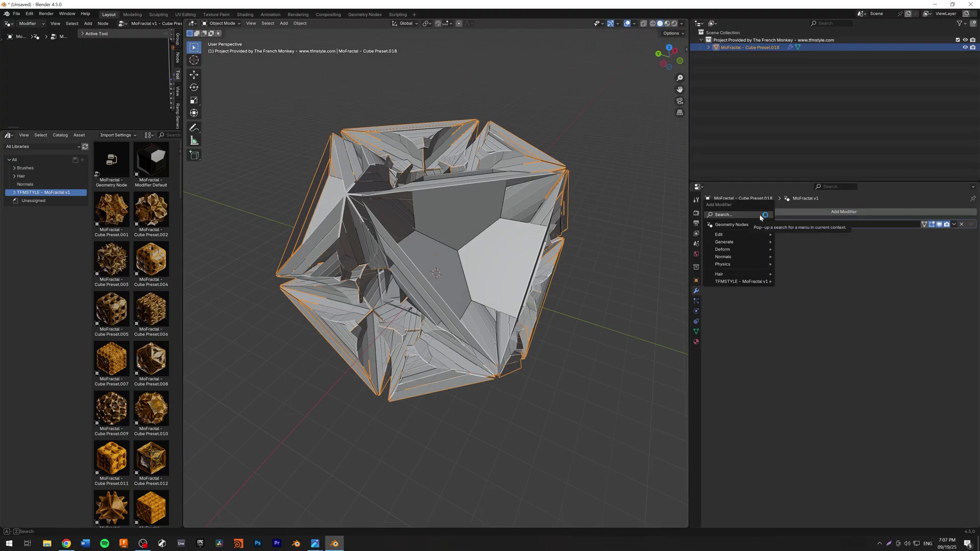
pyautogui.moveTo(747, 244)
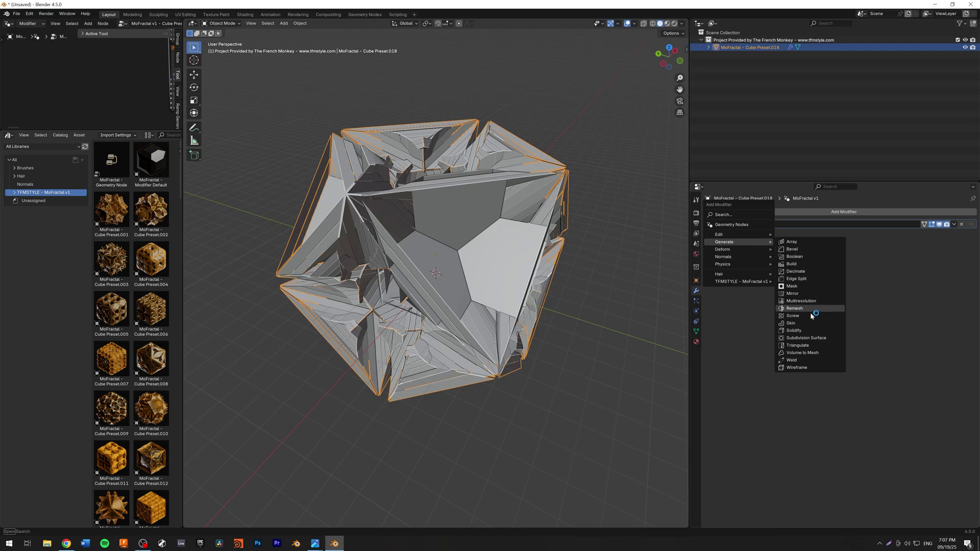
pyautogui.click(804, 367)
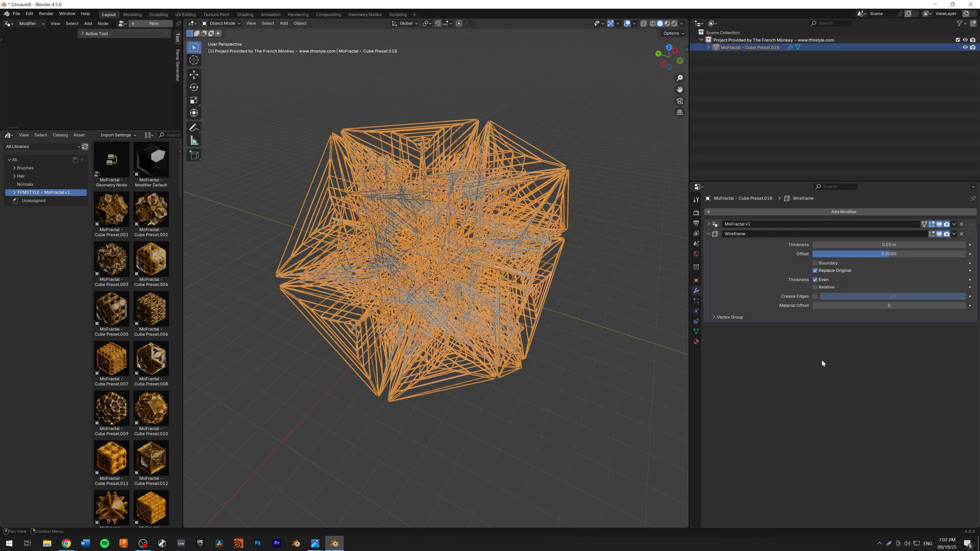
pyautogui.click(612, 95)
pyautogui.moveTo(611, 203); pyautogui.dragTo(646, 163, button='middle')
pyautogui.scroll(3, 442, 213)
pyautogui.moveTo(442, 213); pyautogui.dragTo(497, 240, button='middle')
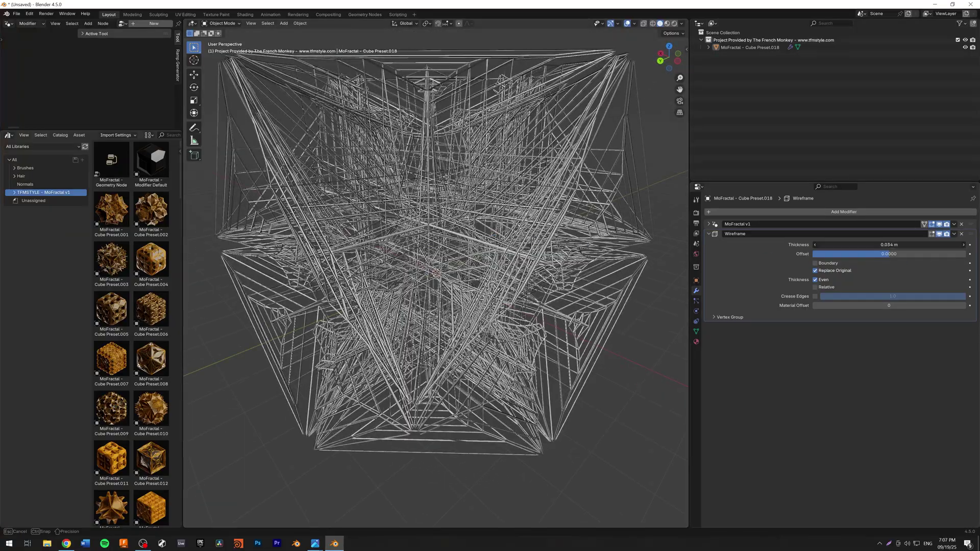
# Add a Subdivision Surface modifier after the Wireframe modifier and increase the wireframe thickness to 0.114 m.
pyautogui.click(844, 211)
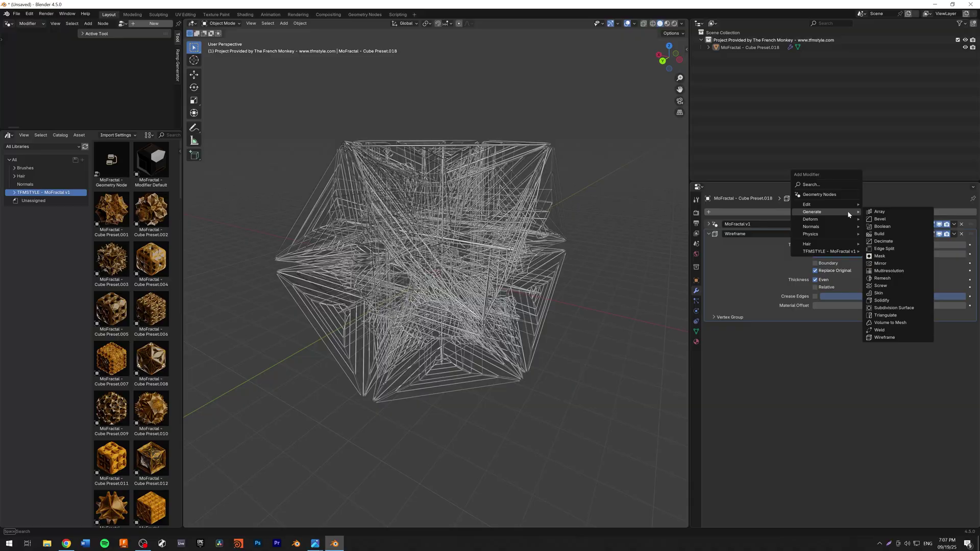
pyautogui.click(894, 308)
pyautogui.moveTo(904, 245); pyautogui.dragTo(945, 245)
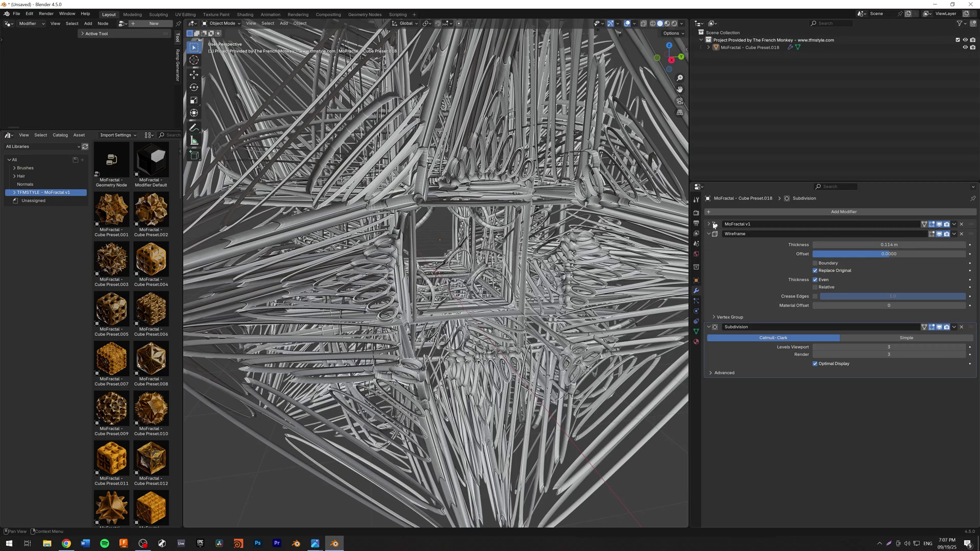
# Expand the MoFractal modifier's settings and switch the mesh faces back to Connected.
pyautogui.click(714, 225)
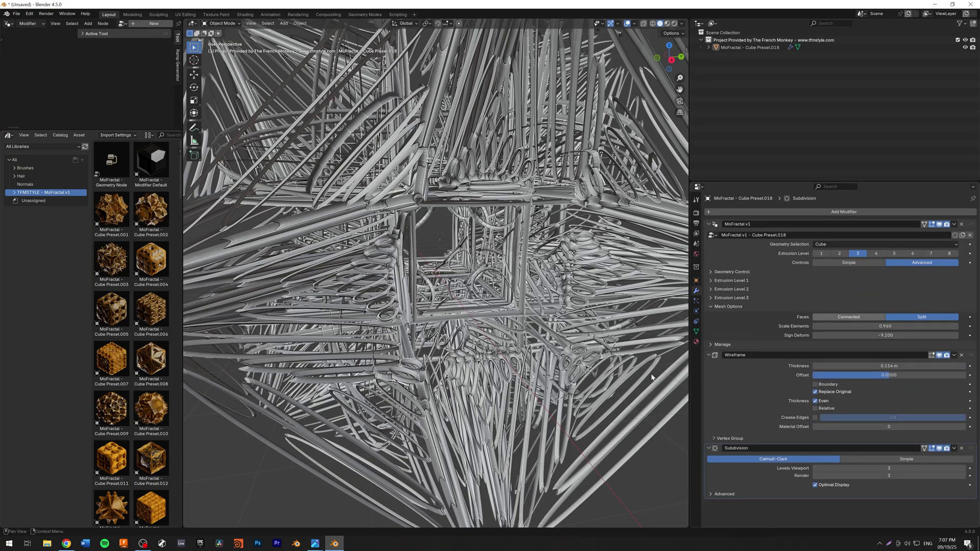
pyautogui.click(832, 317)
pyautogui.moveTo(487, 215); pyautogui.dragTo(543, 183, button='middle')
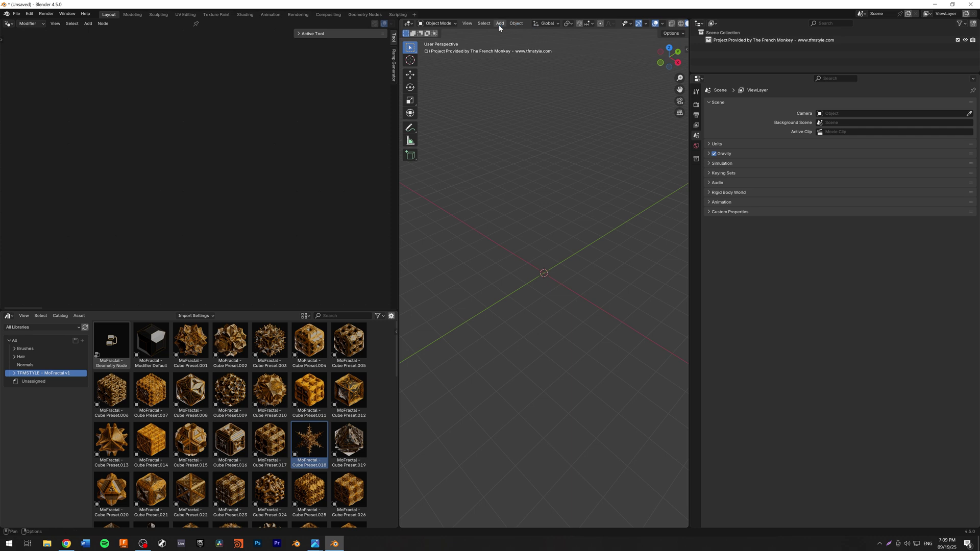
# Add a cube mesh to the empty scene and bring it closer in view.
pyautogui.click(499, 23)
pyautogui.moveTo(511, 32)
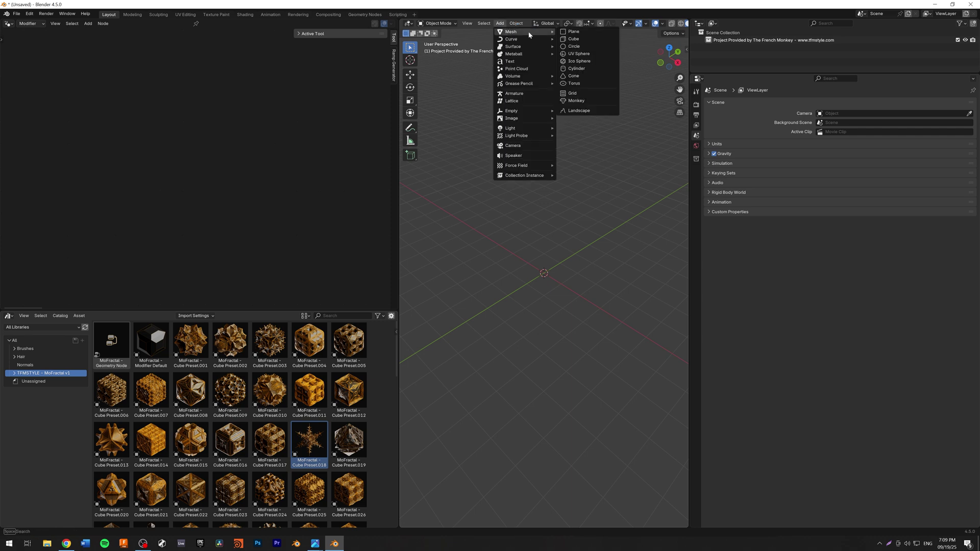
pyautogui.click(577, 40)
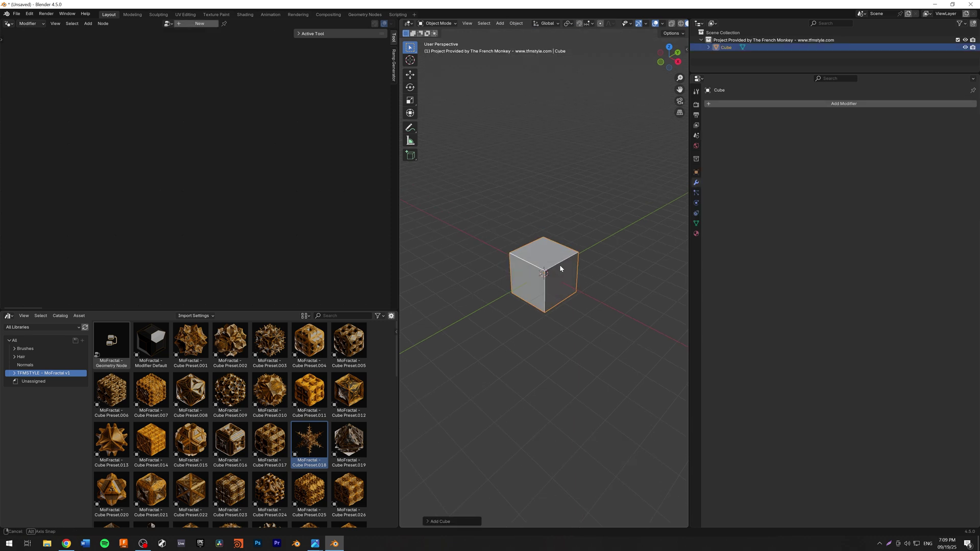
pyautogui.scroll(3, 564, 258)
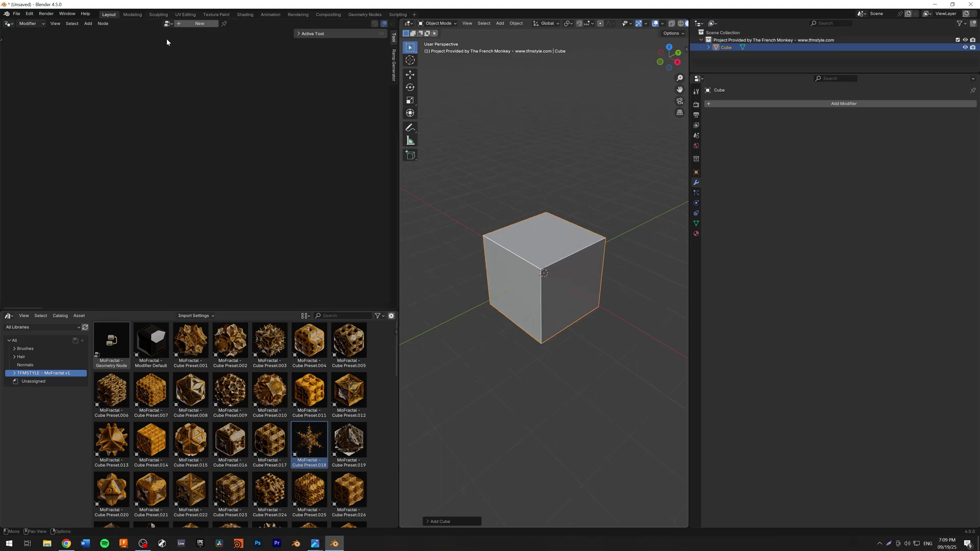
# Create a new geometry node tree on the cube and widen the node editor.
pyautogui.click(199, 24)
pyautogui.moveTo(397, 79); pyautogui.dragTo(509, 78)
pyautogui.scroll(2, 372, 222)
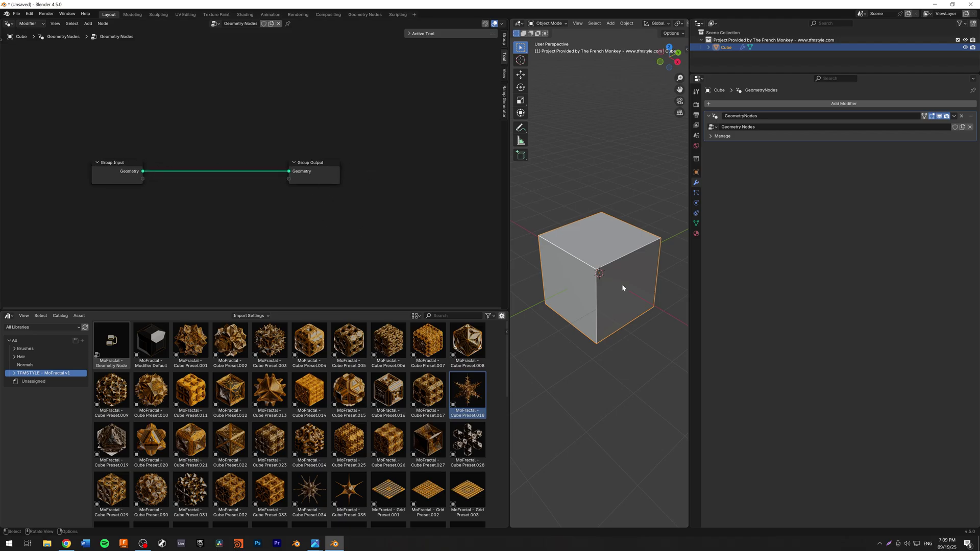
pyautogui.moveTo(612, 273); pyautogui.dragTo(616, 277, button='middle')
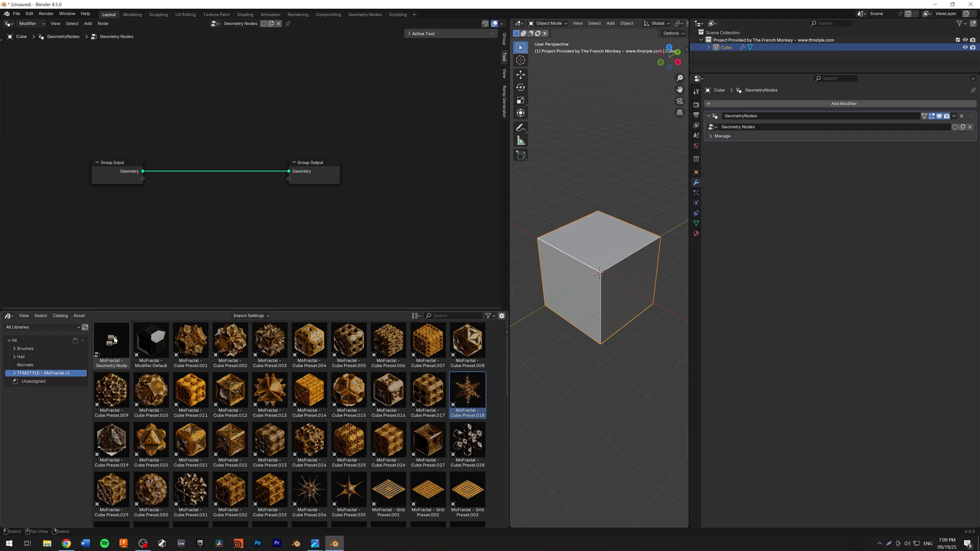
# Insert the MoFractal - Geometry Node asset between the Group Input and Group Output nodes.
pyautogui.moveTo(121, 348); pyautogui.dragTo(331, 165)
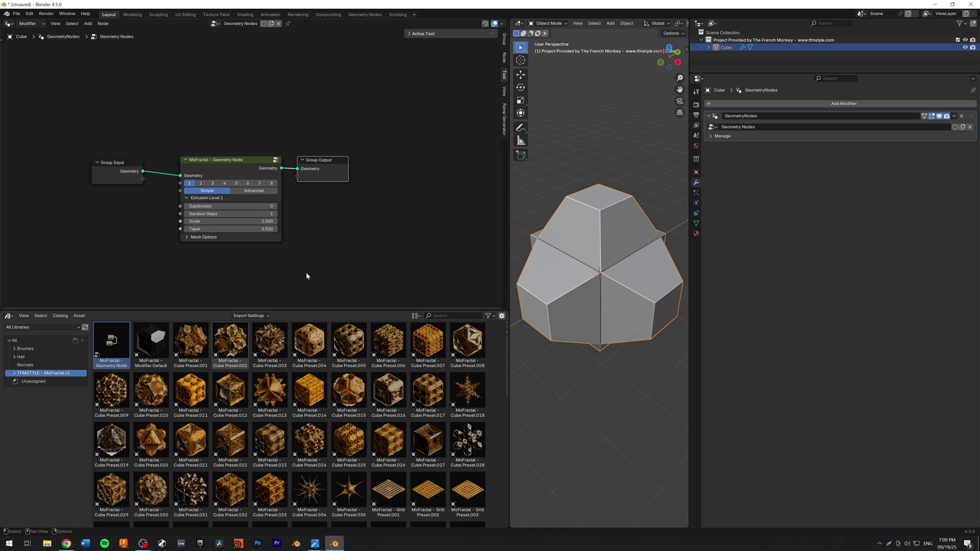
pyautogui.moveTo(301, 253); pyautogui.dragTo(312, 188, button='middle')
pyautogui.scroll(1, 250, 169)
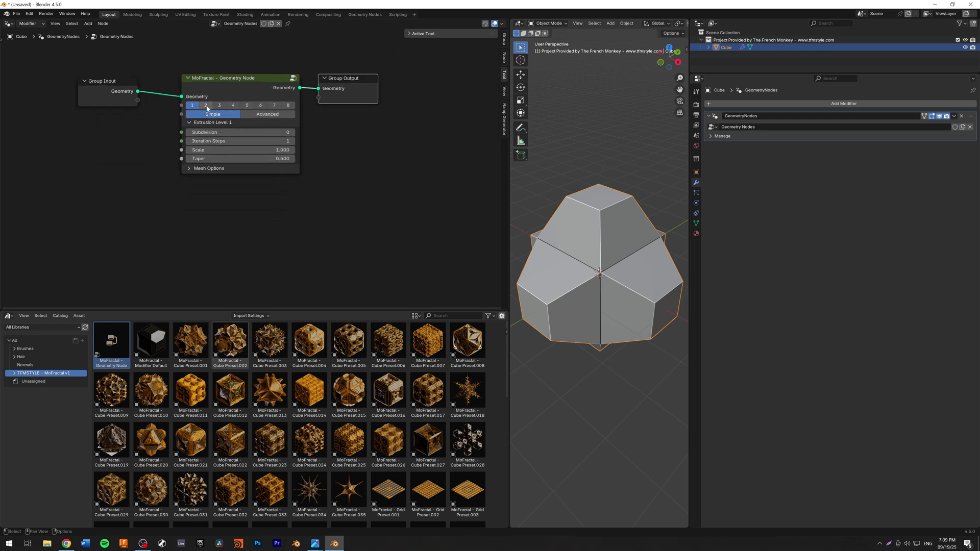
# Set the MoFractal node's extrusion level to 2 and Extrusion Level 1's Iteration Steps to 5.
pyautogui.click(207, 107)
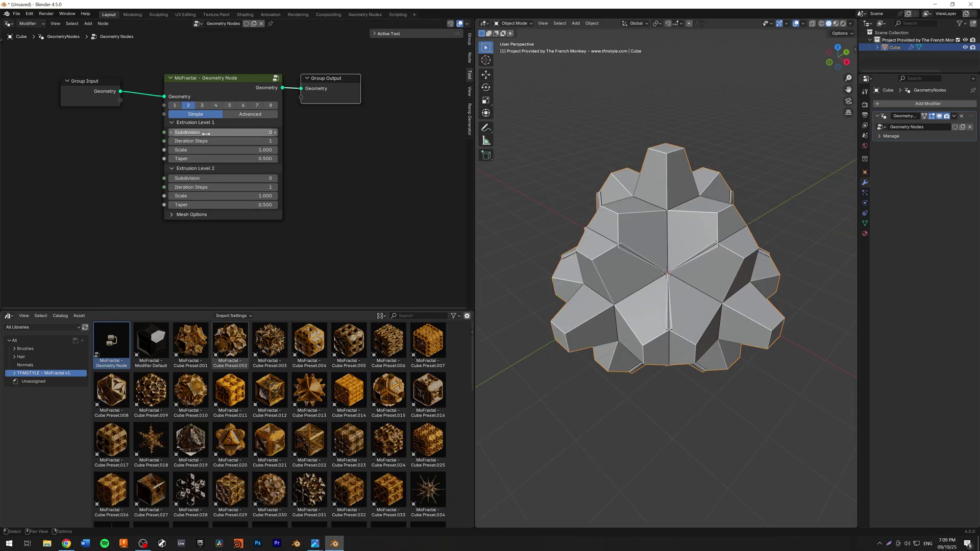
pyautogui.moveTo(218, 143)
pyautogui.mouseDown()
pyautogui.moveTo(250, 142)
pyautogui.moveTo(199, 141)
pyautogui.moveTo(237, 145)
pyautogui.mouseUp()
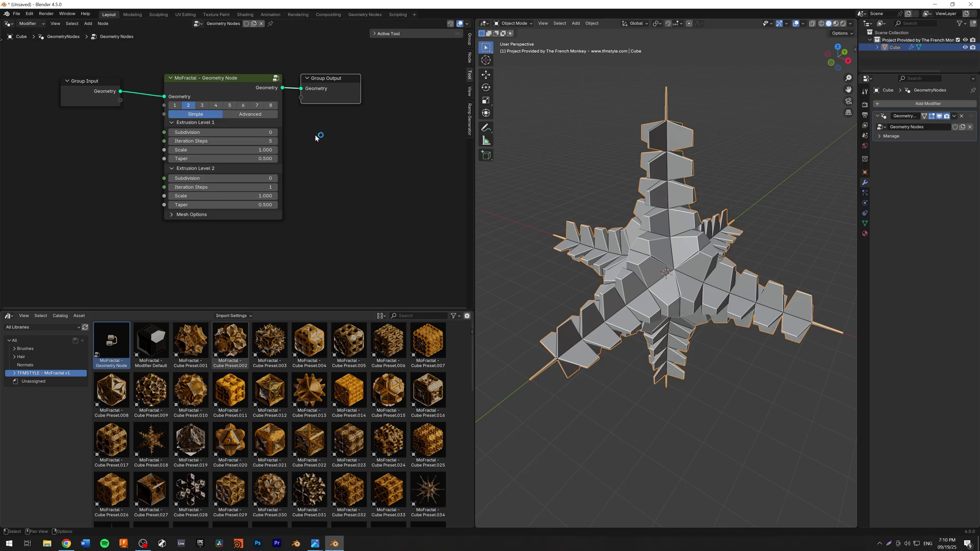
pyautogui.moveTo(348, 163); pyautogui.dragTo(334, 170, button='middle')
pyautogui.moveTo(612, 214); pyautogui.dragTo(652, 211, button='middle')
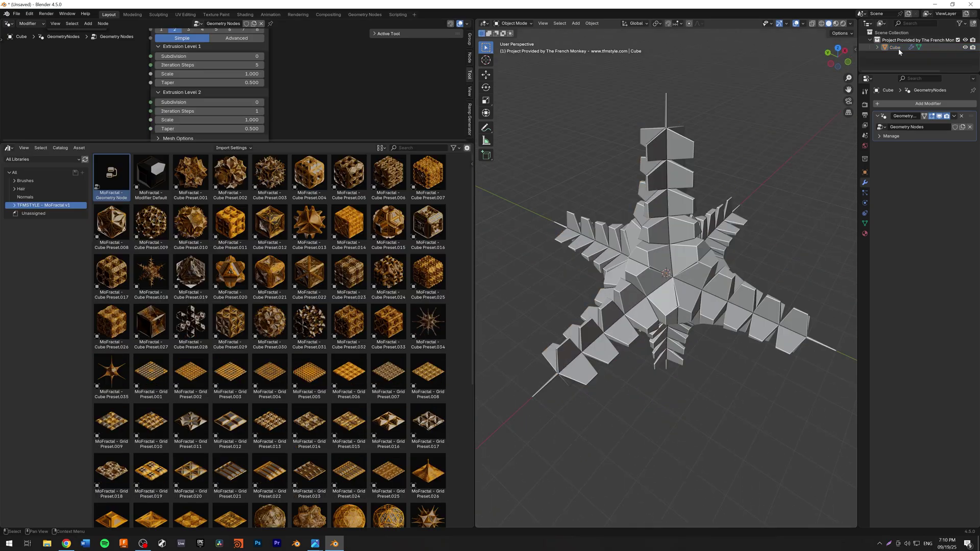
# Delete the cube and enlarge the asset browser to look through the MoFractal presets.
pyautogui.click(898, 49)
pyautogui.press('Delete')
pyautogui.scroll(-7, 319, 297)
pyautogui.scroll(3, 319, 297)
pyautogui.scroll(1, 319, 298)
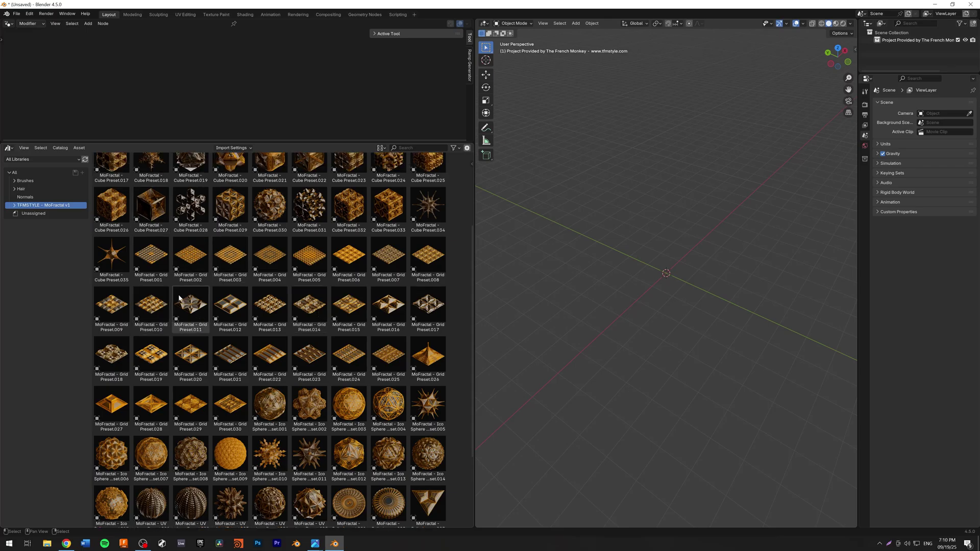
# Place MoFractal - Grid Preset.011 at the scene centre, inspect it up close and delete it.
pyautogui.moveTo(192, 313); pyautogui.dragTo(669, 273)
pyautogui.moveTo(617, 380); pyautogui.dragTo(699, 288, button='middle')
pyautogui.scroll(1, 699, 286)
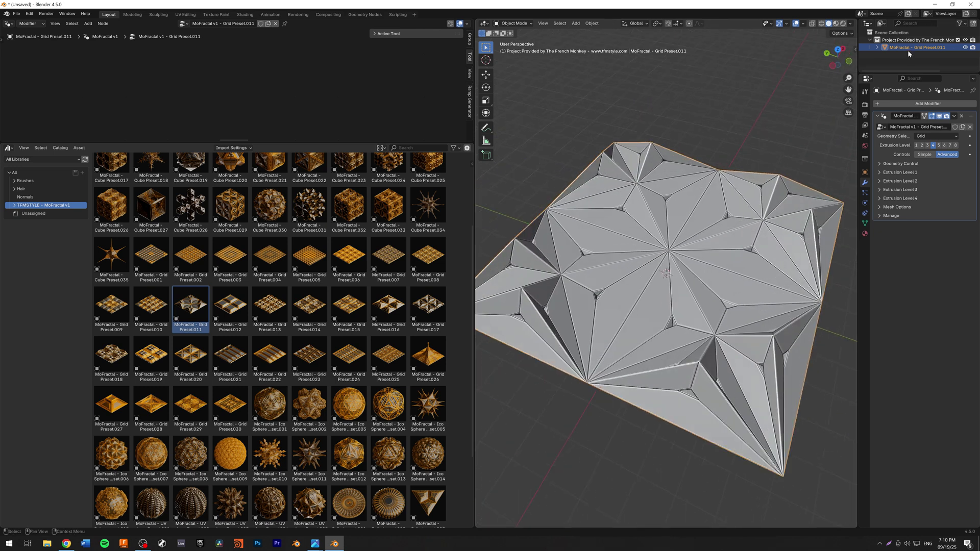
pyautogui.press('x')
# Place MoFractal - Grid Preset.024 at the scene centre, inspect its surface and delete it.
pyautogui.moveTo(348, 357); pyautogui.dragTo(661, 272)
pyautogui.moveTo(662, 272); pyautogui.dragTo(503, 292, button='middle')
pyautogui.scroll(2, 502, 293)
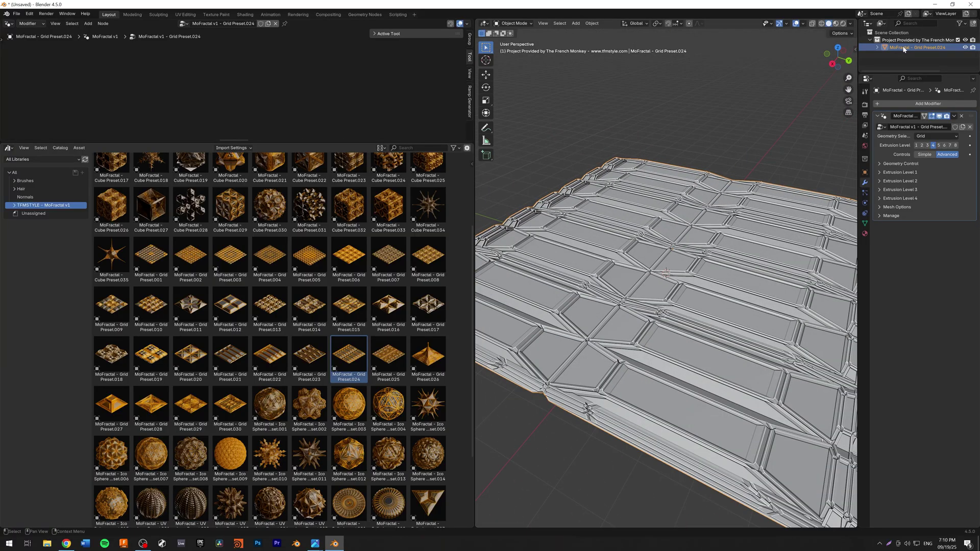
pyautogui.press('Delete')
# Place MoFractal - Ico Sphere Preset.009 in the scene and inspect its faceted surface up close.
pyautogui.scroll(-2, 236, 388)
pyautogui.moveTo(236, 411); pyautogui.dragTo(661, 385)
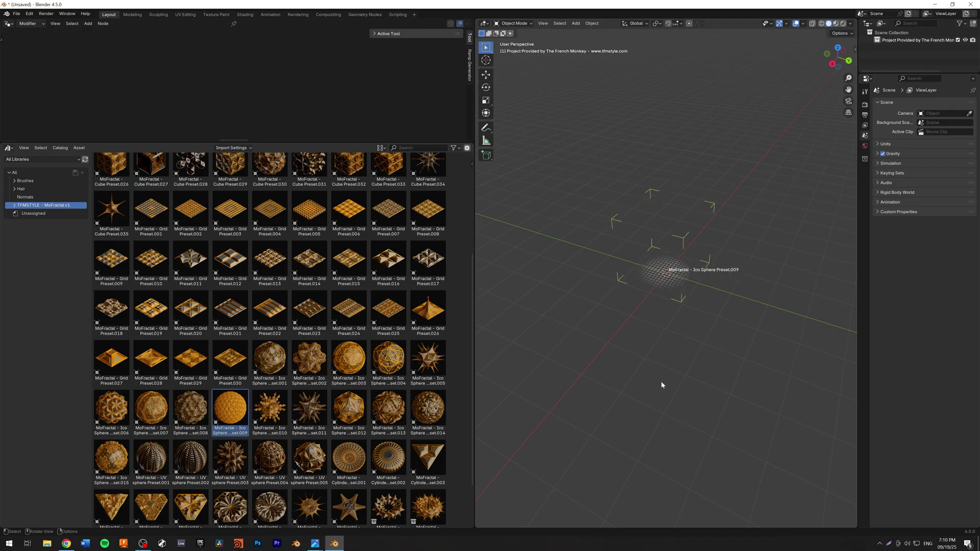
pyautogui.scroll(5, 662, 250)
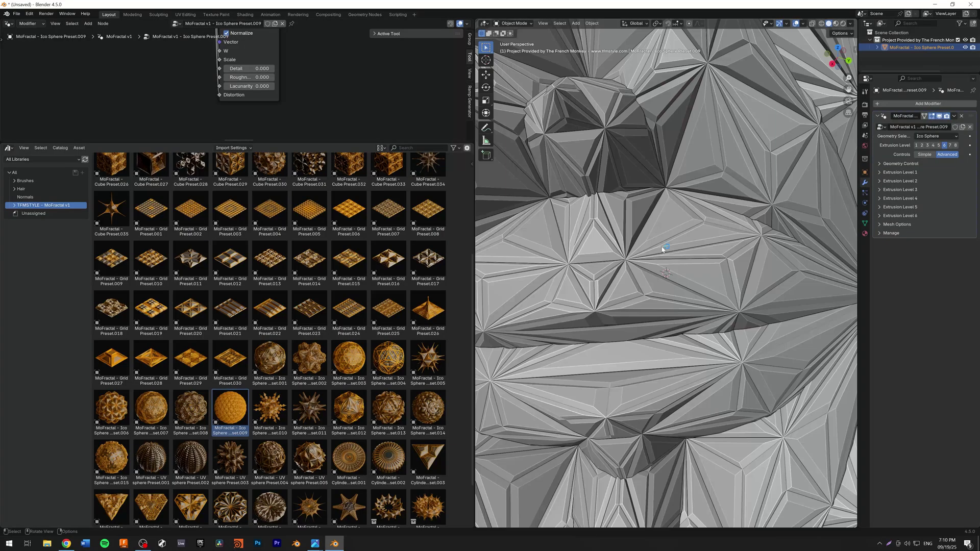
pyautogui.scroll(-8, 662, 249)
pyautogui.moveTo(662, 249)
pyautogui.mouseDown(button='middle')
pyautogui.moveTo(657, 229)
pyautogui.moveTo(666, 235)
pyautogui.moveTo(659, 243)
pyautogui.moveTo(663, 237)
pyautogui.mouseUp(button='middle')
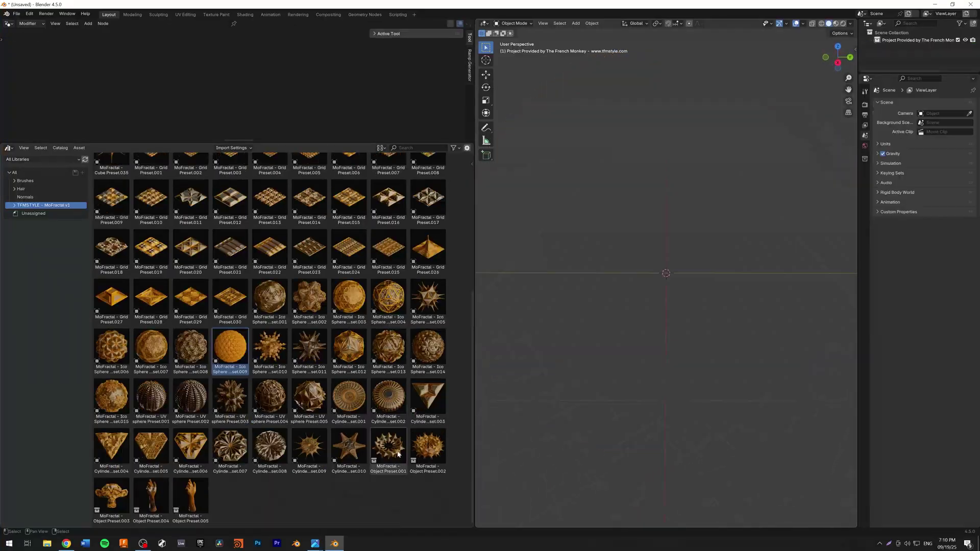
# Place MoFractal - Object Preset.001 at the scene centre and enlarge the 3D view and modifier settings.
pyautogui.moveTo(399, 453); pyautogui.dragTo(665, 273)
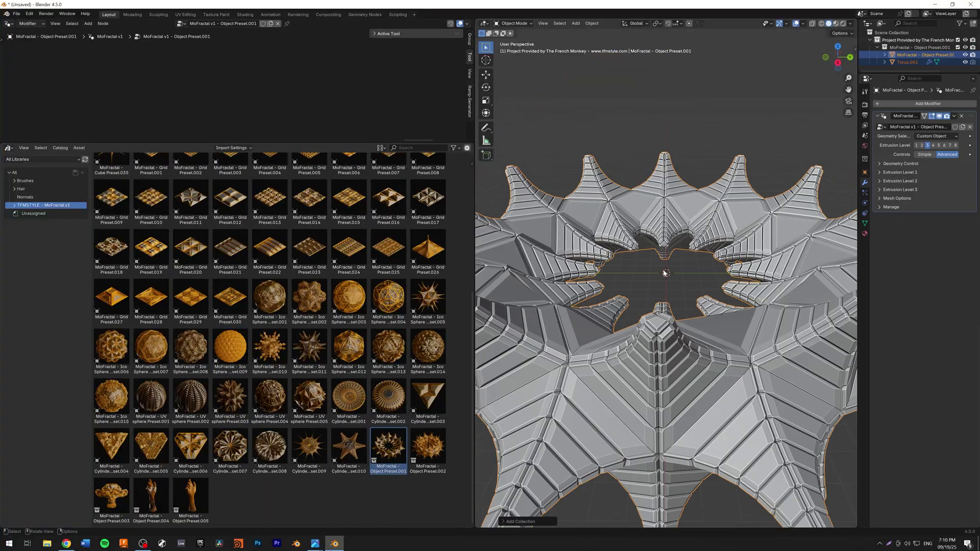
pyautogui.moveTo(473, 174); pyautogui.dragTo(268, 174)
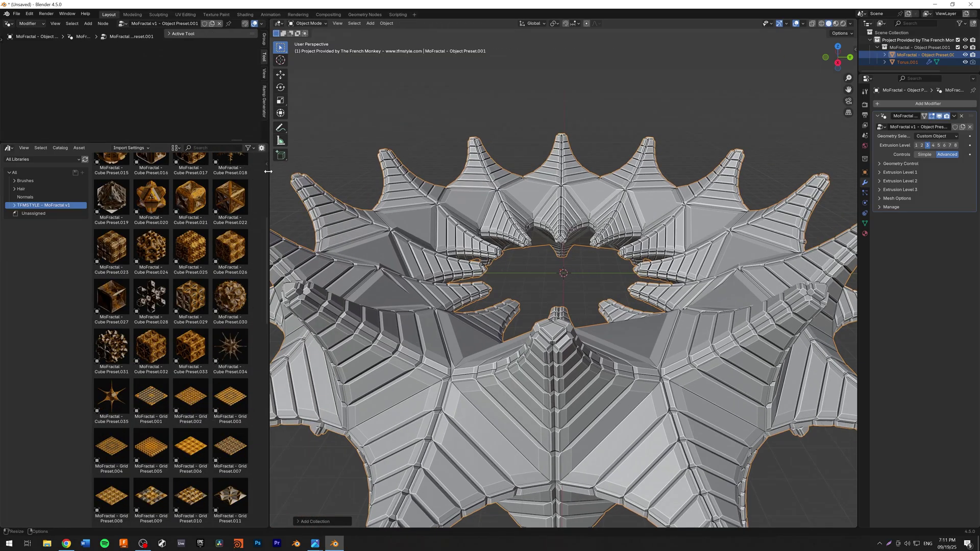
pyautogui.moveTo(858, 157); pyautogui.dragTo(741, 169)
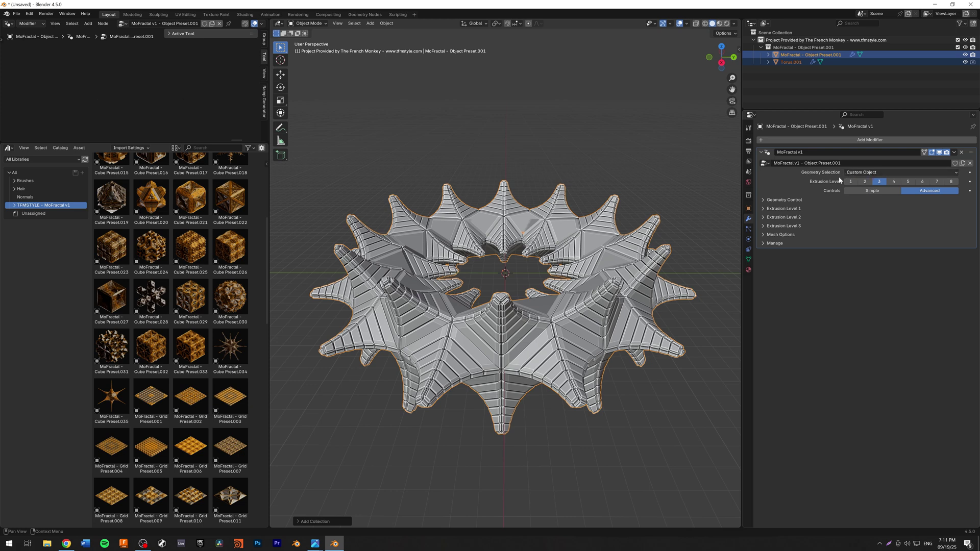
# Expand the preset's Geometry Control settings and examine the Decimate modifier on its source object, Torus.001.
pyautogui.click(782, 200)
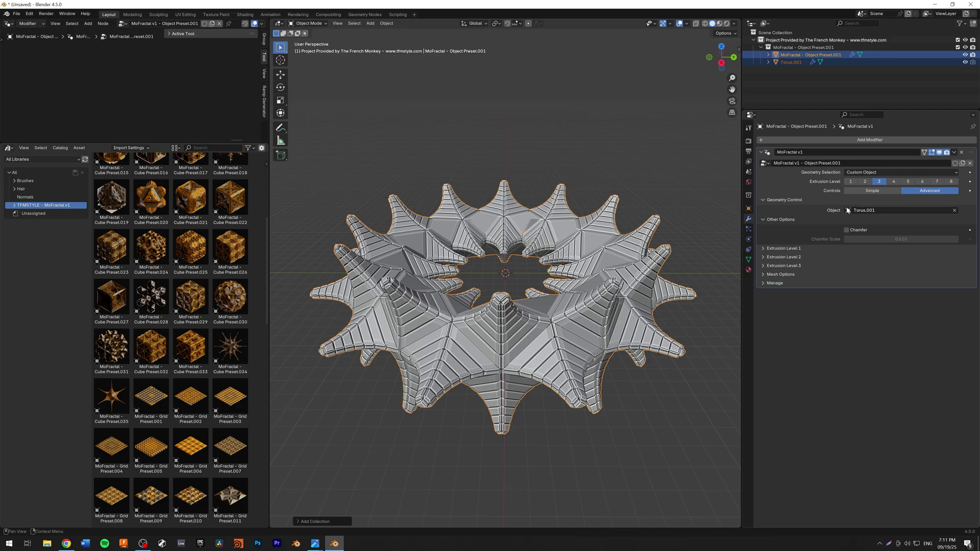
pyautogui.click(788, 63)
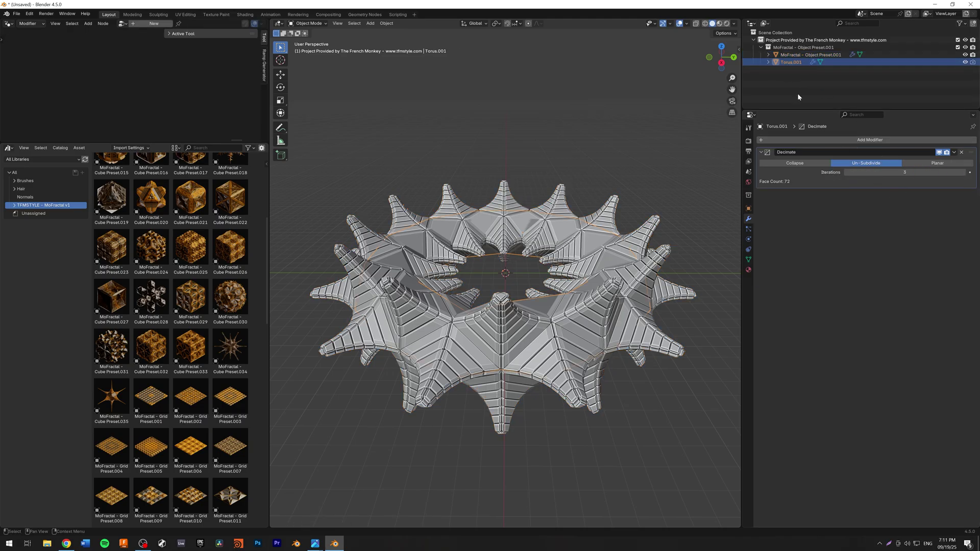
pyautogui.click(802, 55)
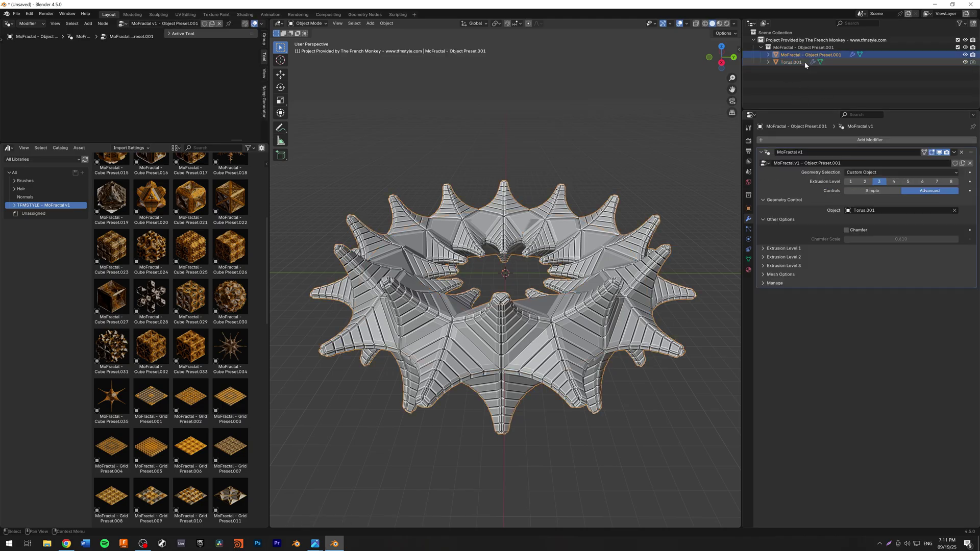
# Temporarily hide the fractal object to view its source, restore it and hide the source torus instead.
pyautogui.click(965, 54)
pyautogui.moveTo(421, 203); pyautogui.dragTo(452, 202, button='middle')
pyautogui.hotkey('ctrl', 'z')
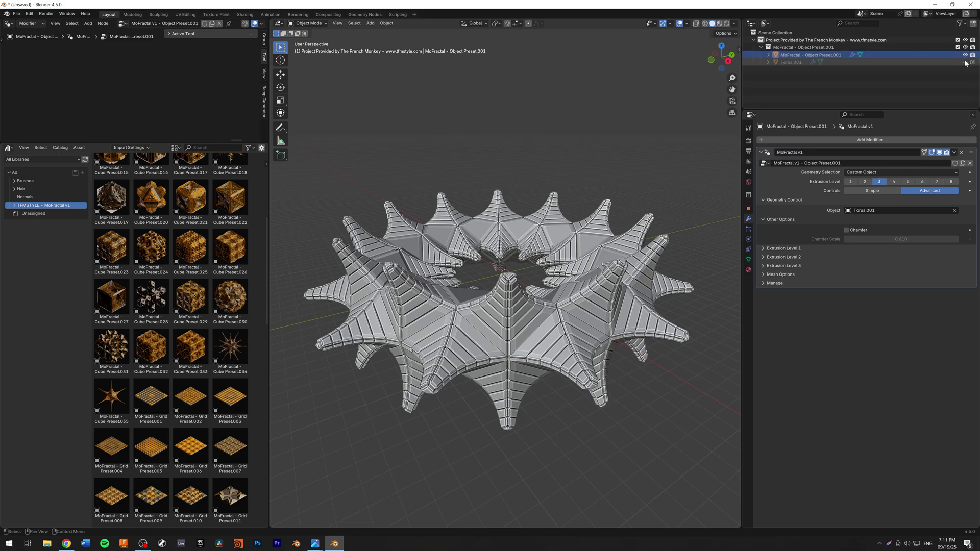
pyautogui.click(796, 55)
pyautogui.moveTo(452, 254); pyautogui.dragTo(451, 275, button='middle')
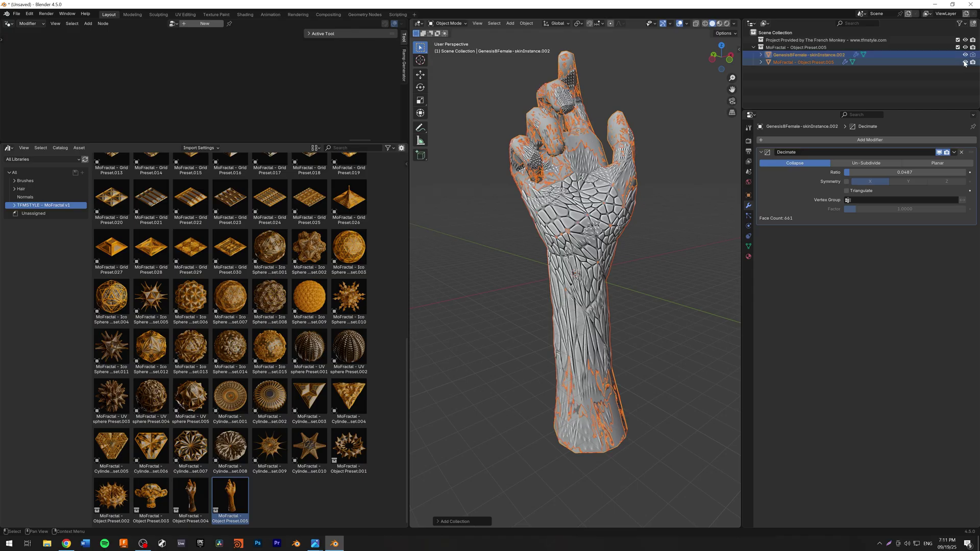
# Compare the hand in Object Preset.005 with its source mesh, hiding the source and keeping the fractal version visible.
pyautogui.click(965, 62)
pyautogui.click(966, 62)
pyautogui.click(965, 54)
pyautogui.moveTo(600, 188); pyautogui.dragTo(684, 197, button='middle')
pyautogui.scroll(4, 566, 211)
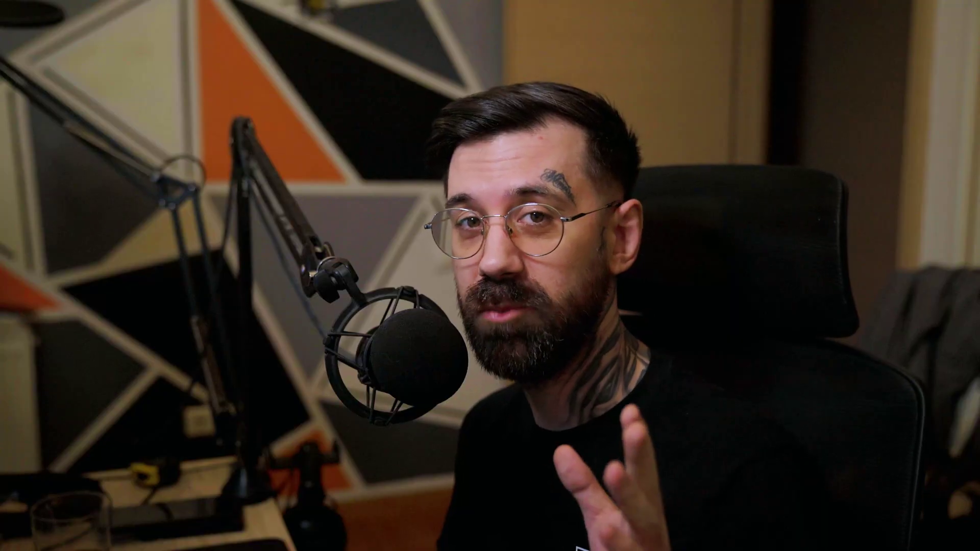